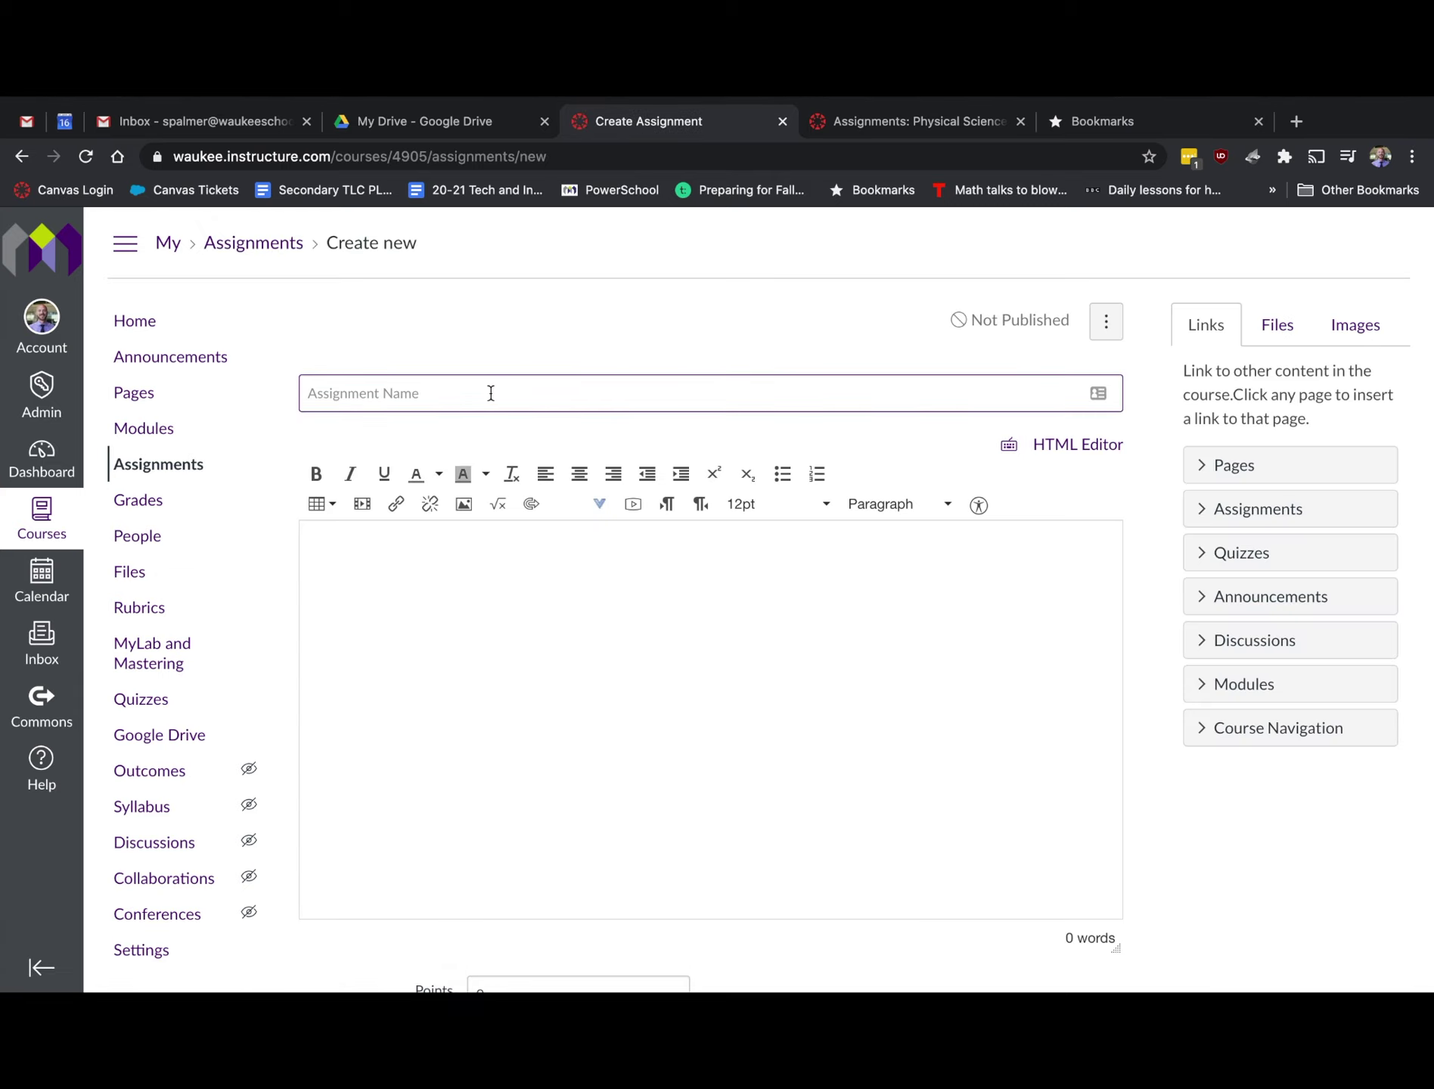
Name the new assignment "My new Google Test Assignment" and enter "Description" as its description text.
text(My new Google Test ASsi)
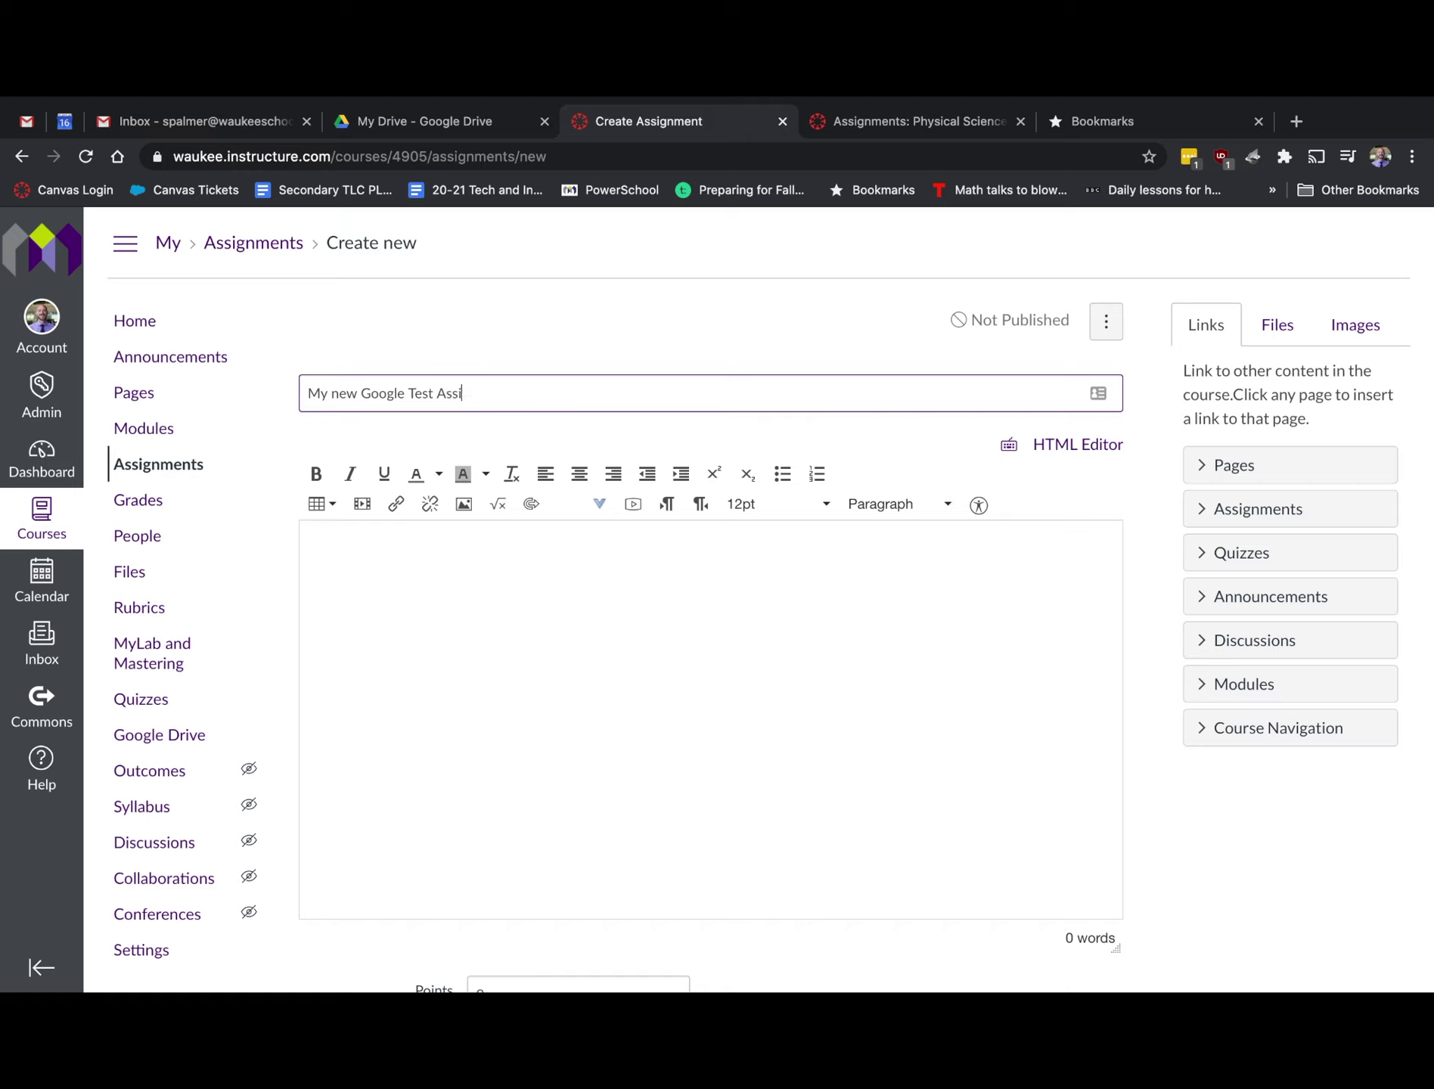
text(gnment)
click(518, 582)
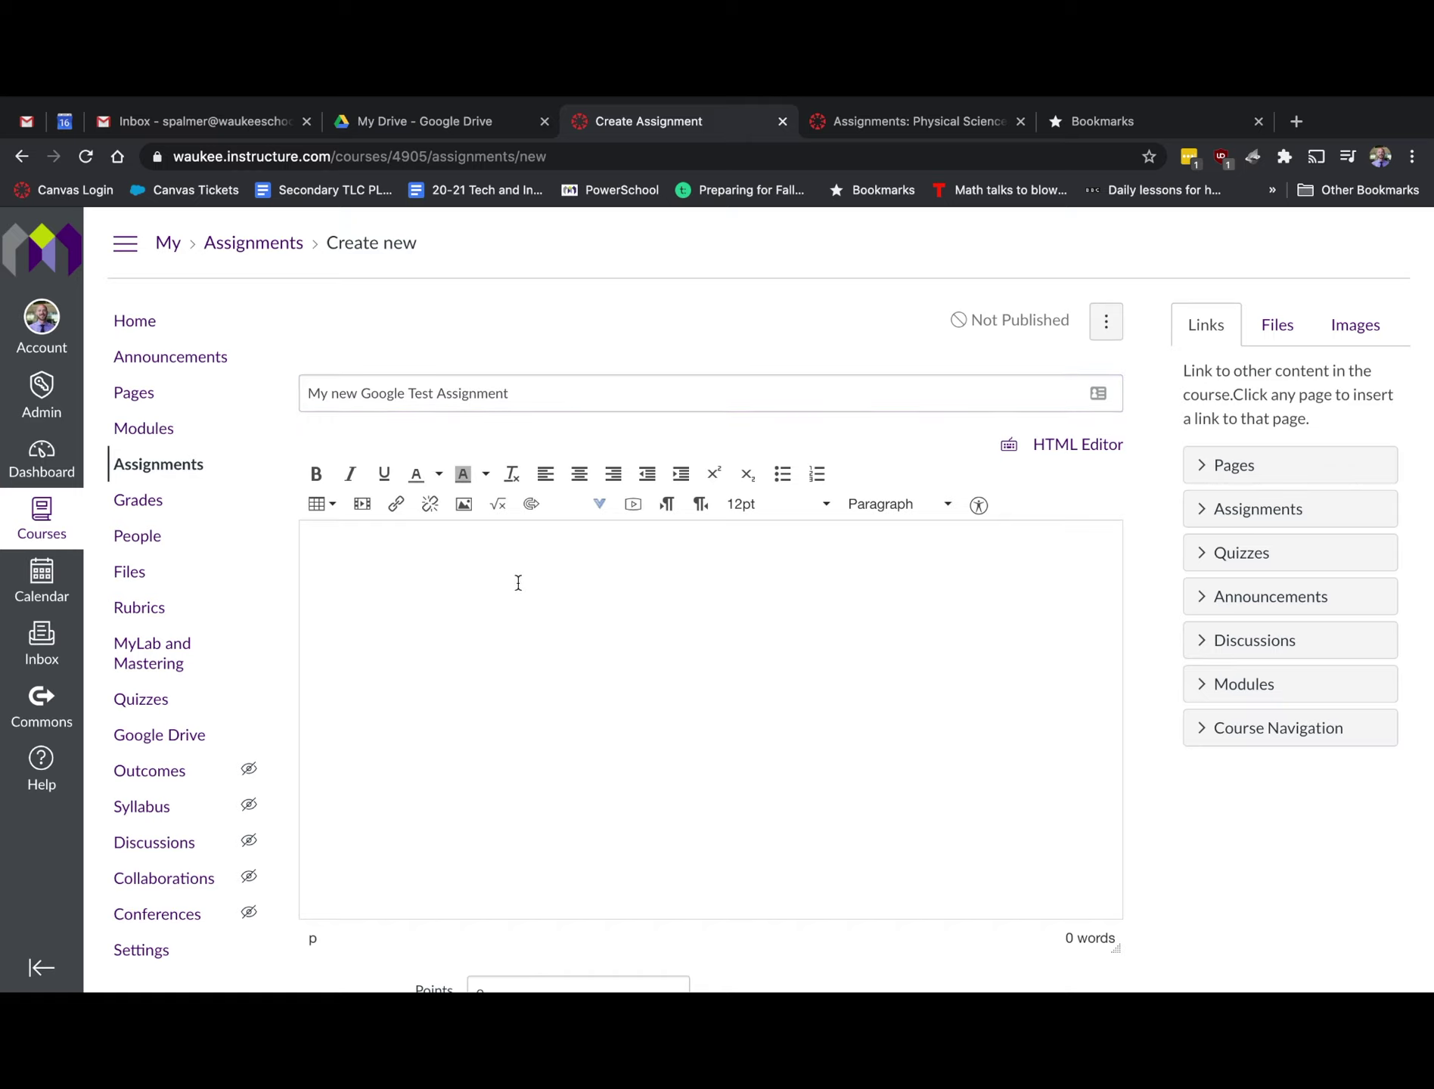
text(Description)
Set the assignment's points to 10.
scroll(541, 643, down, 8)
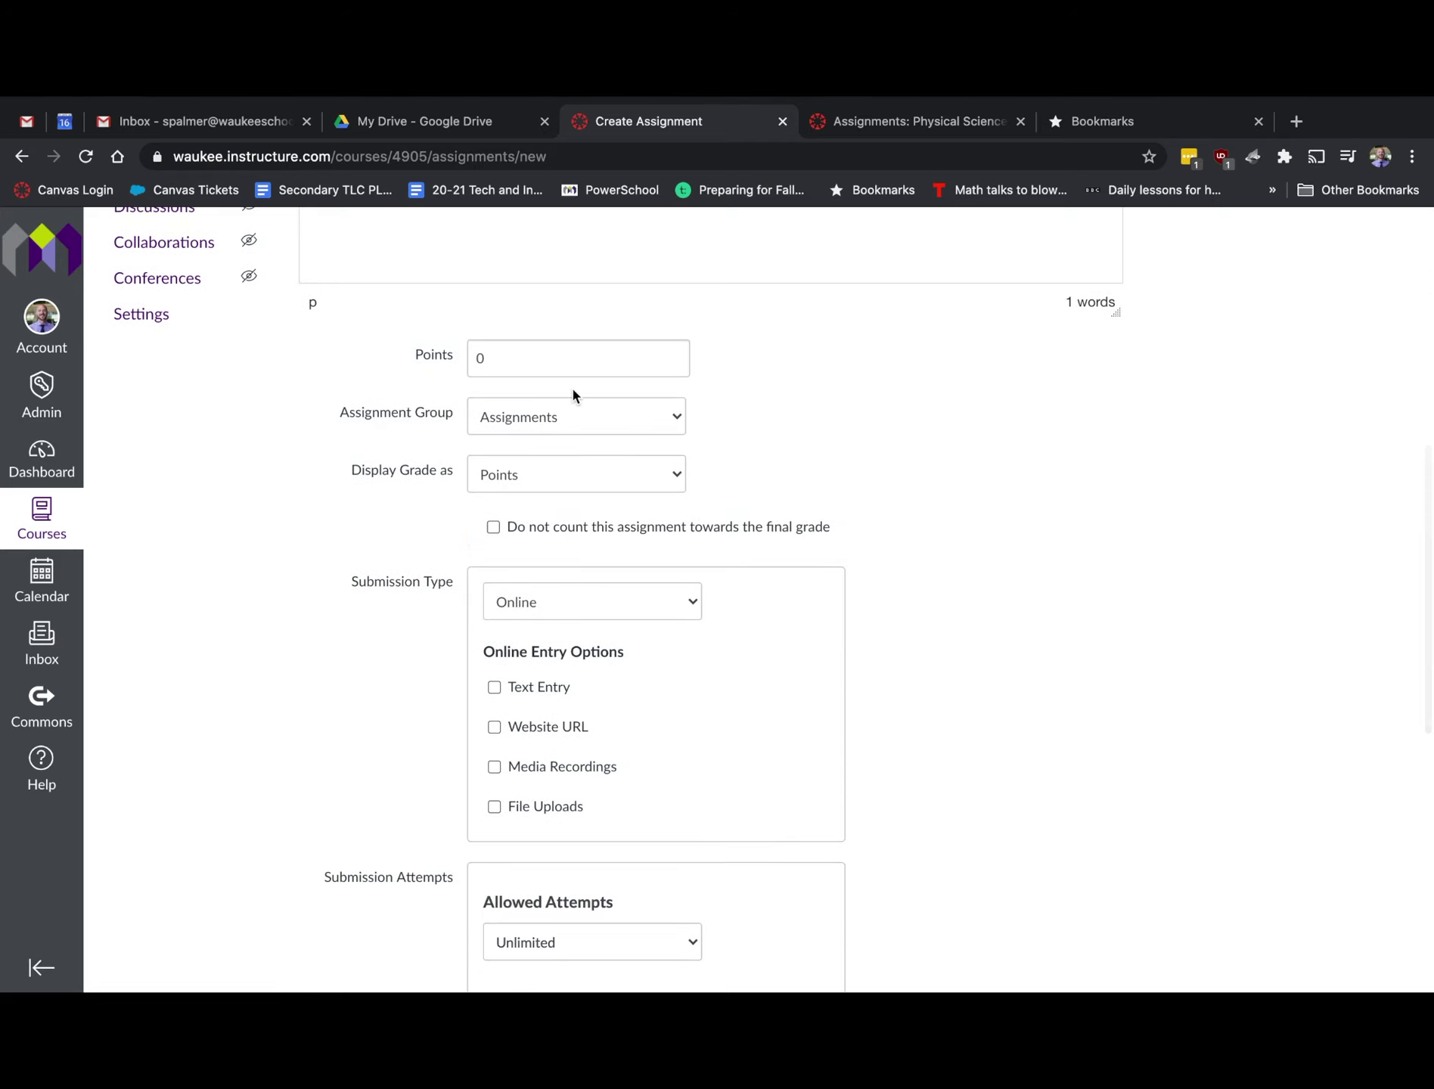
click(535, 354)
key(BackSpace)
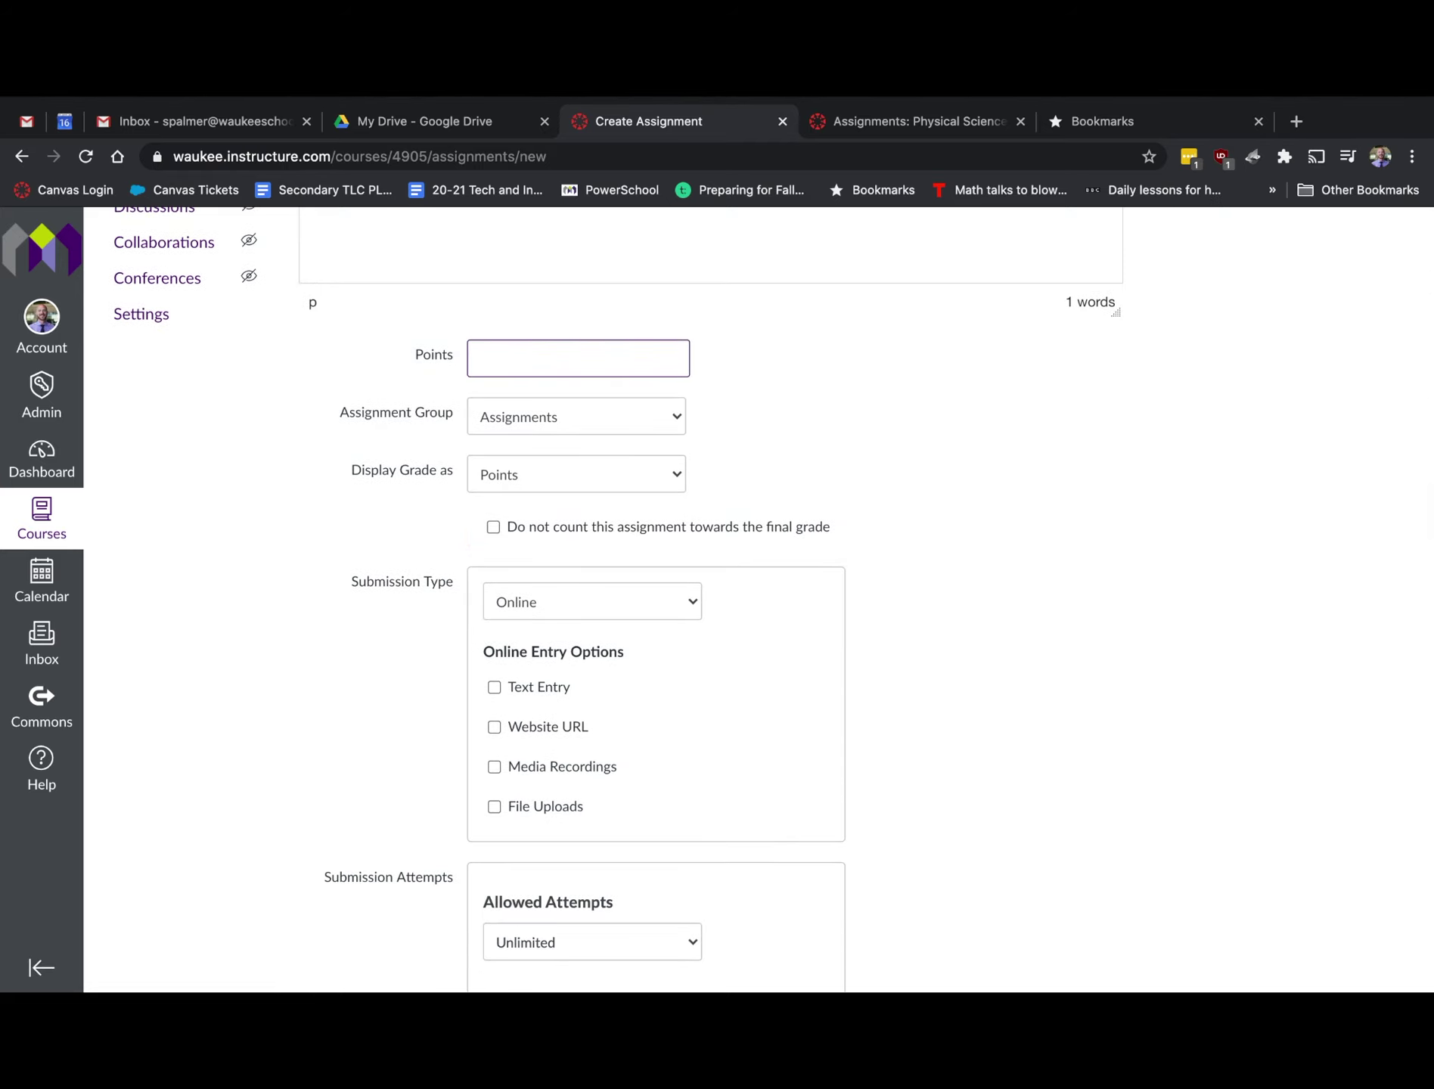
scroll(495, 361, up, 5)
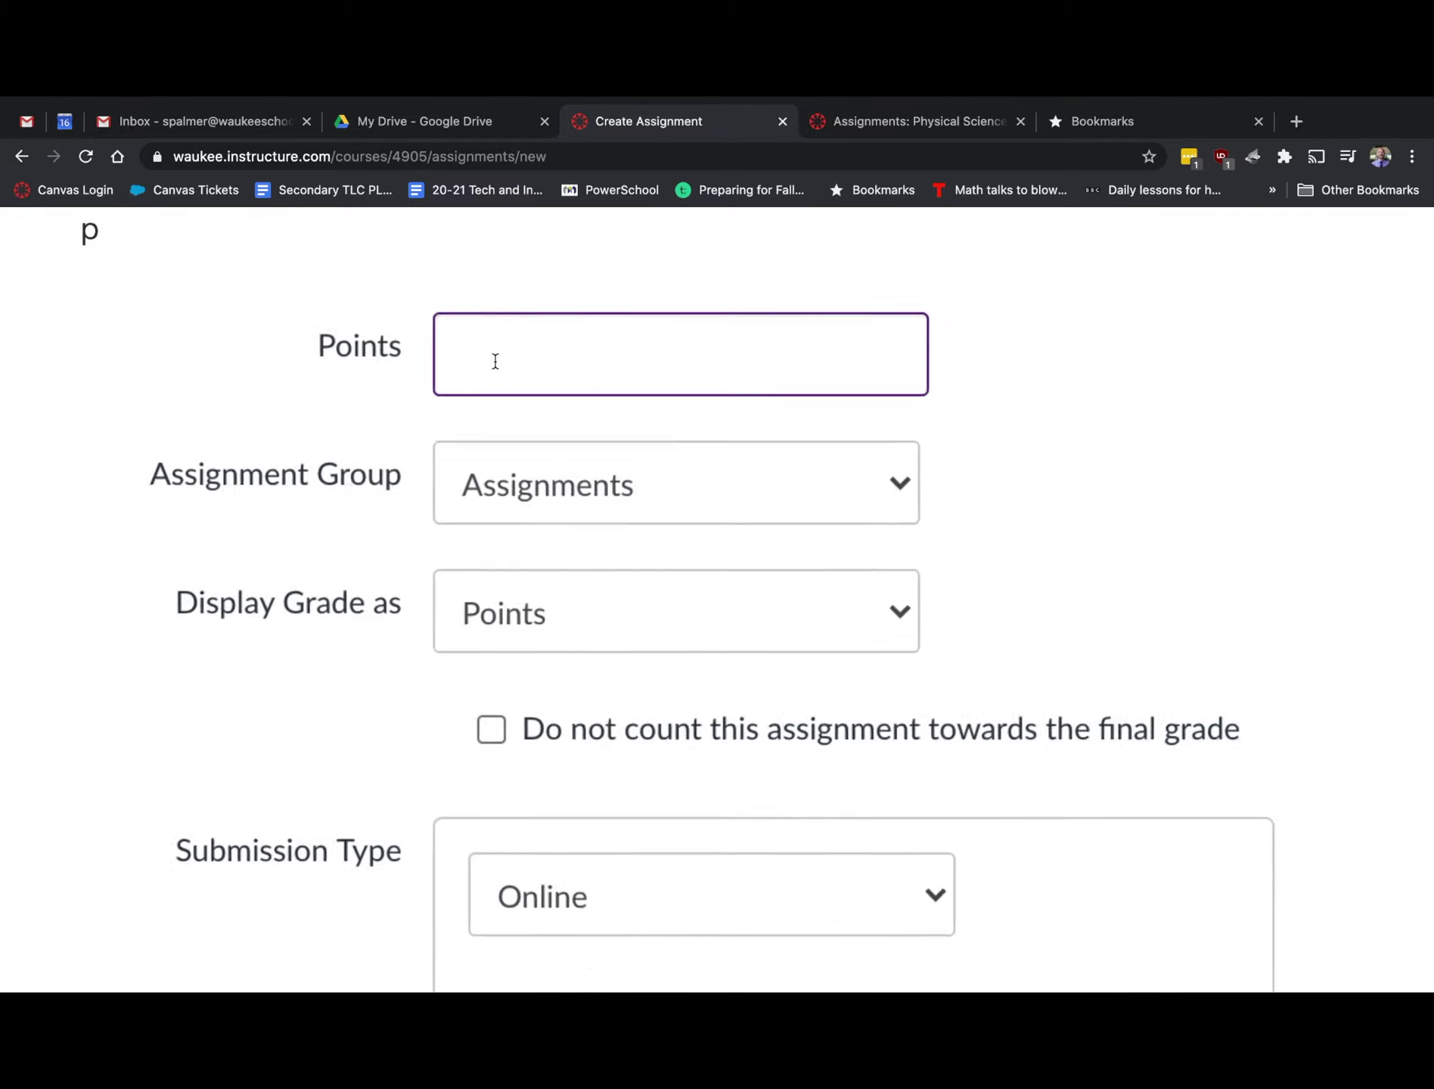
scroll(496, 361, down, 5)
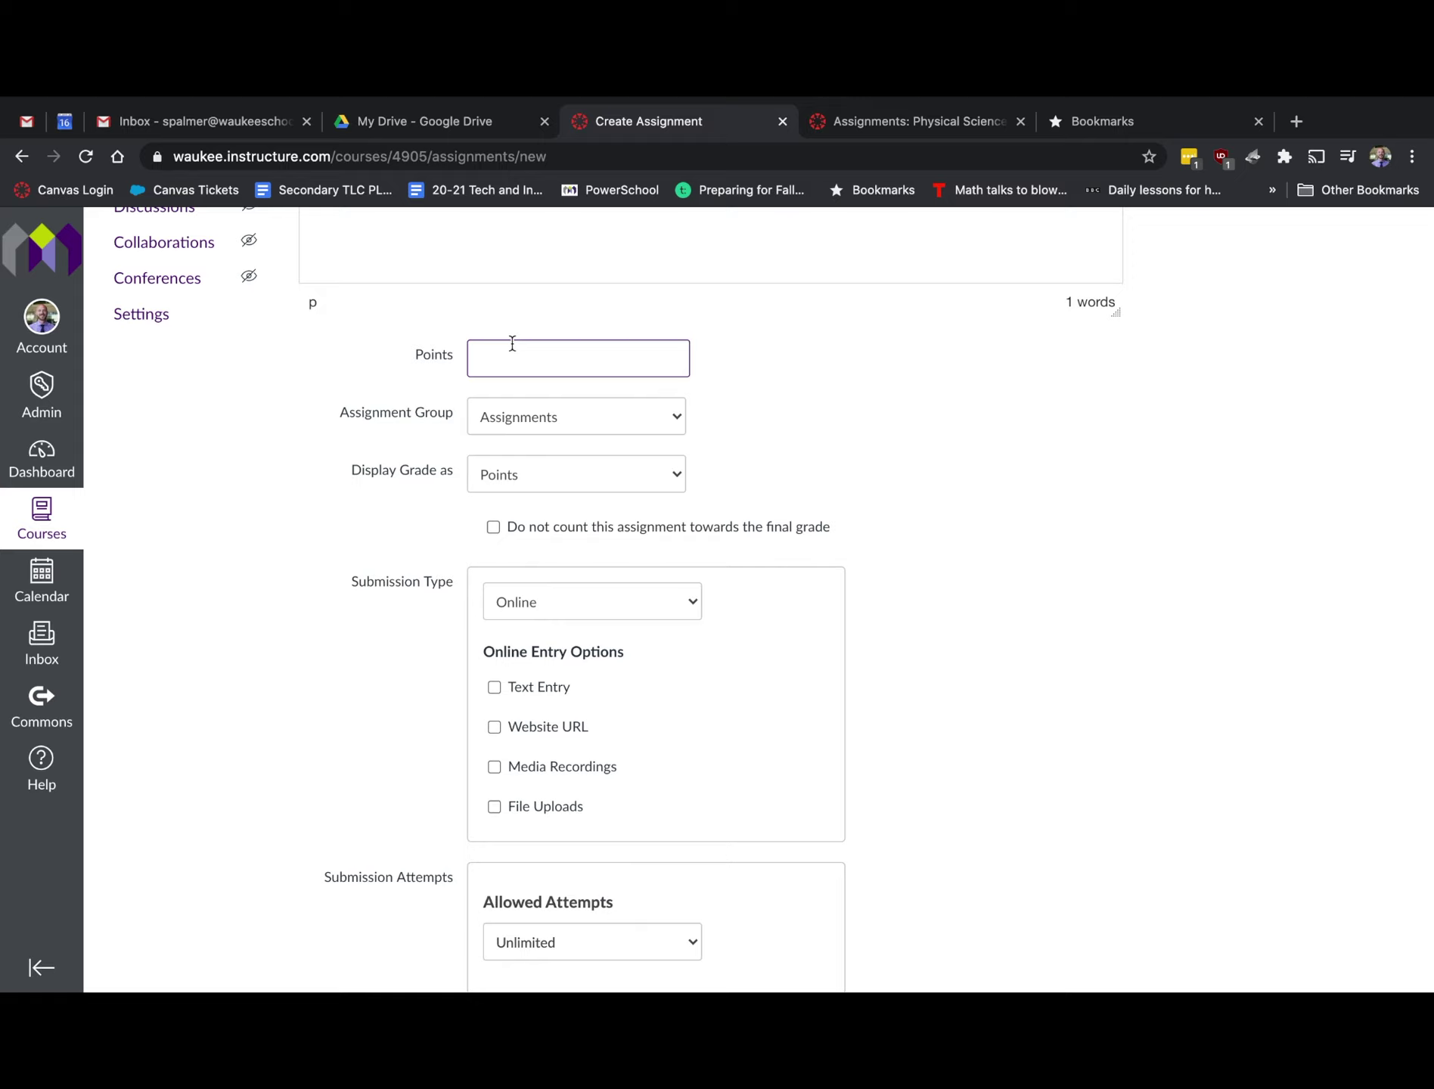
text(10)
Set the submission type to External Tool, choose Google Assignments (LTI 1.3) and continue with the signed-in account.
click(631, 611)
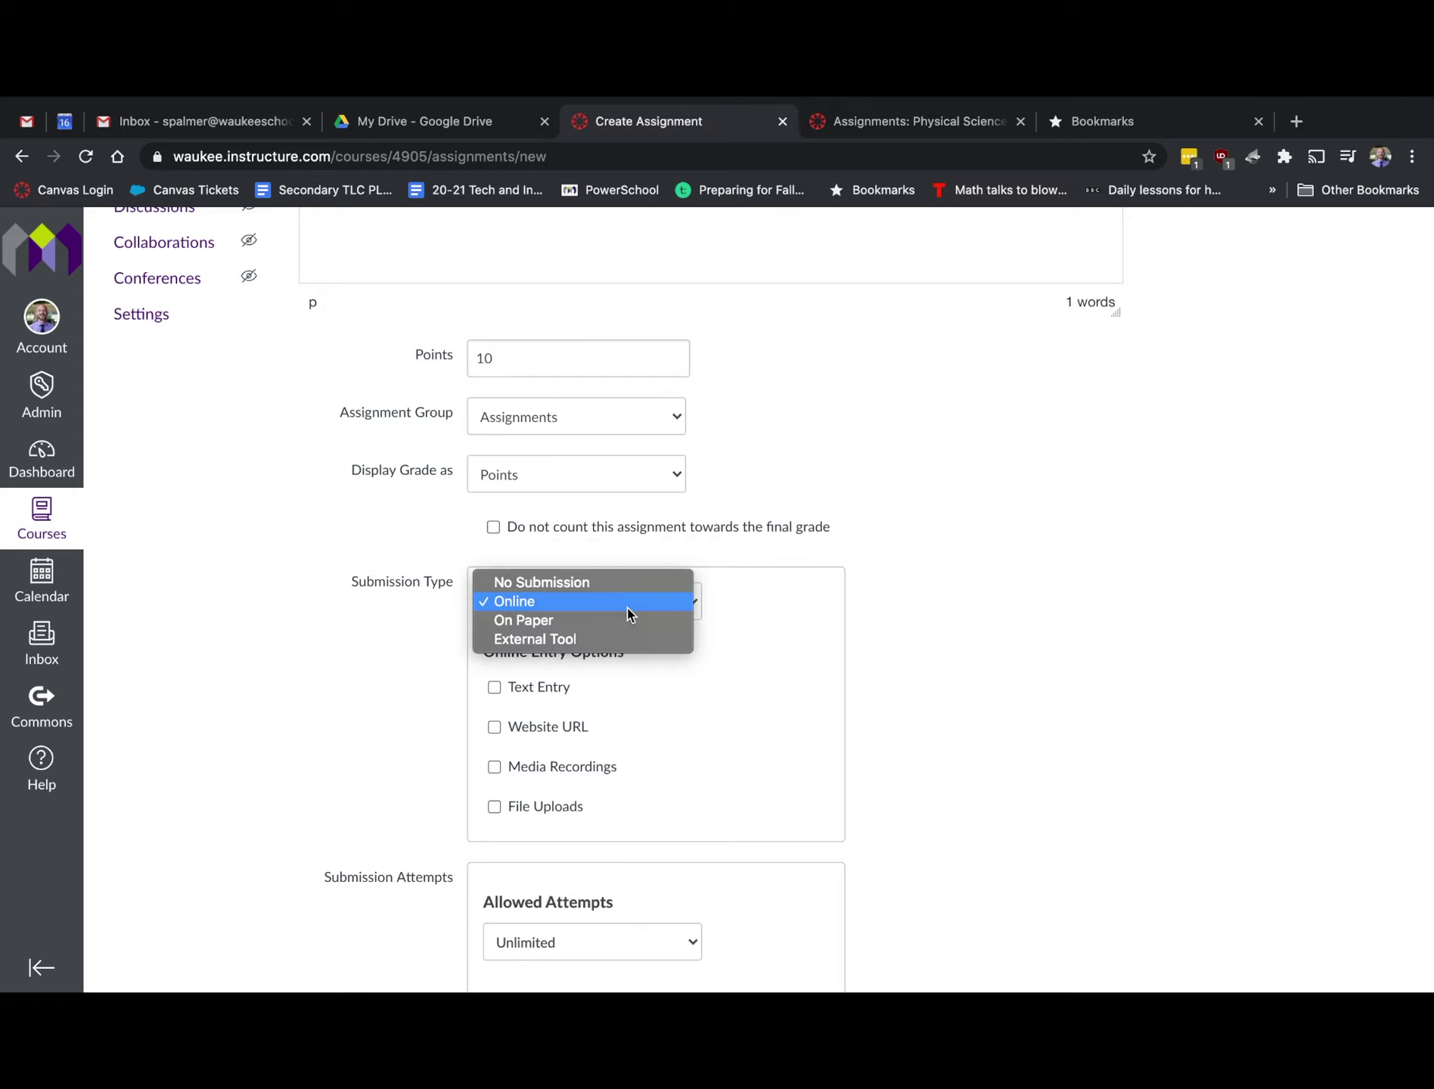
click(594, 642)
click(801, 720)
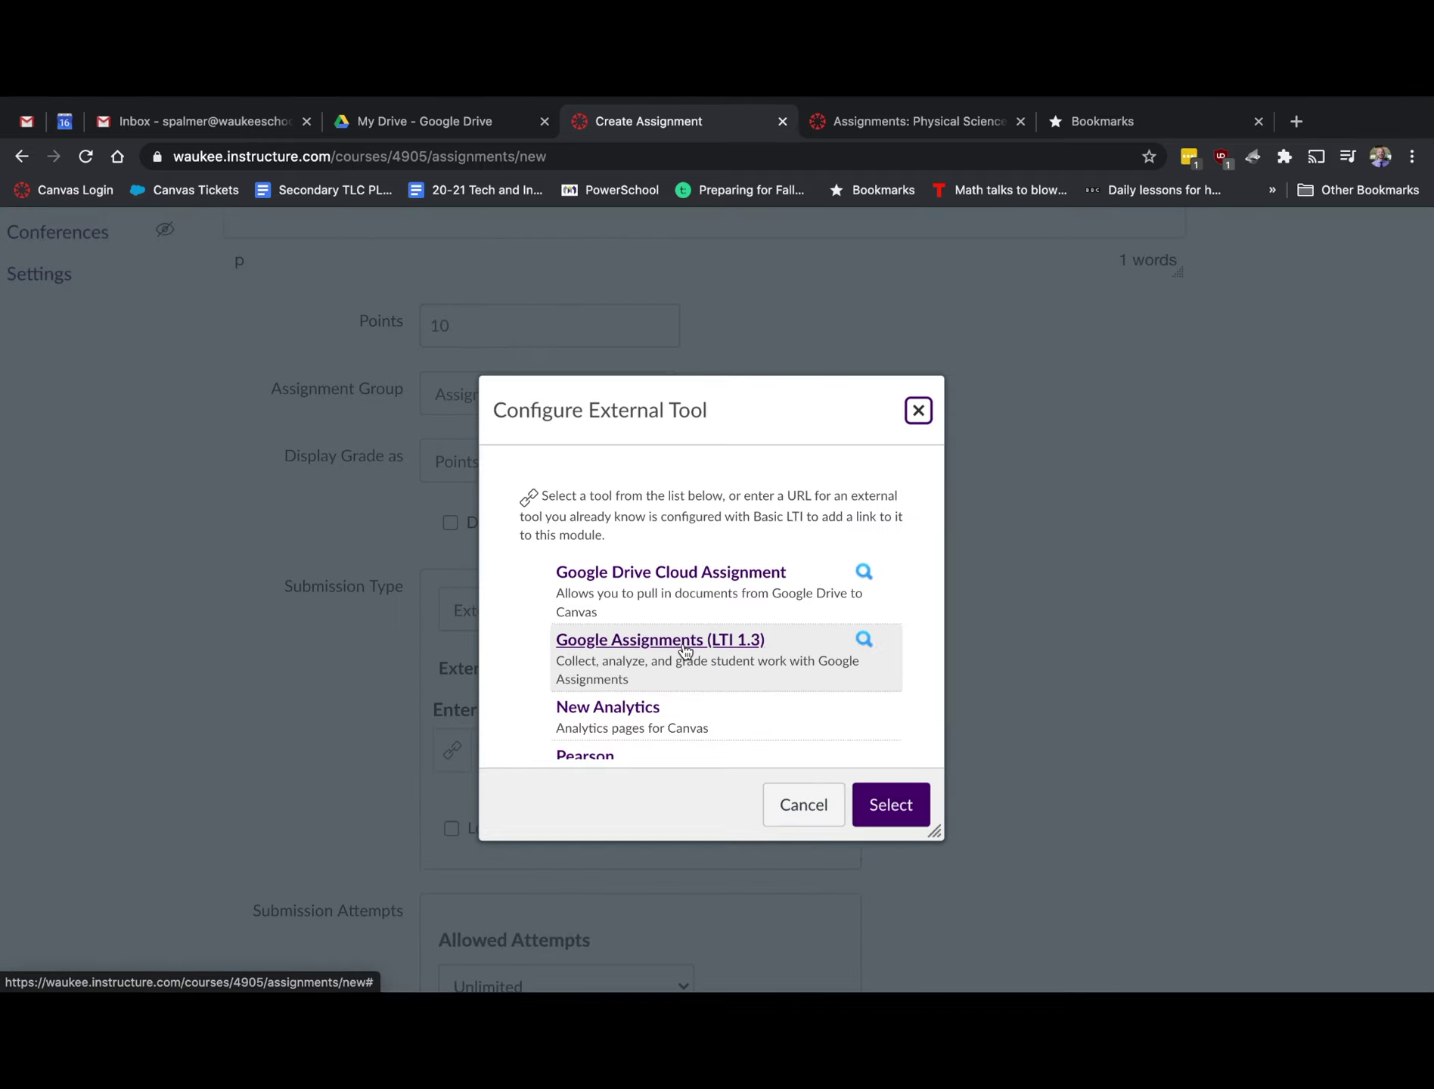
click(685, 644)
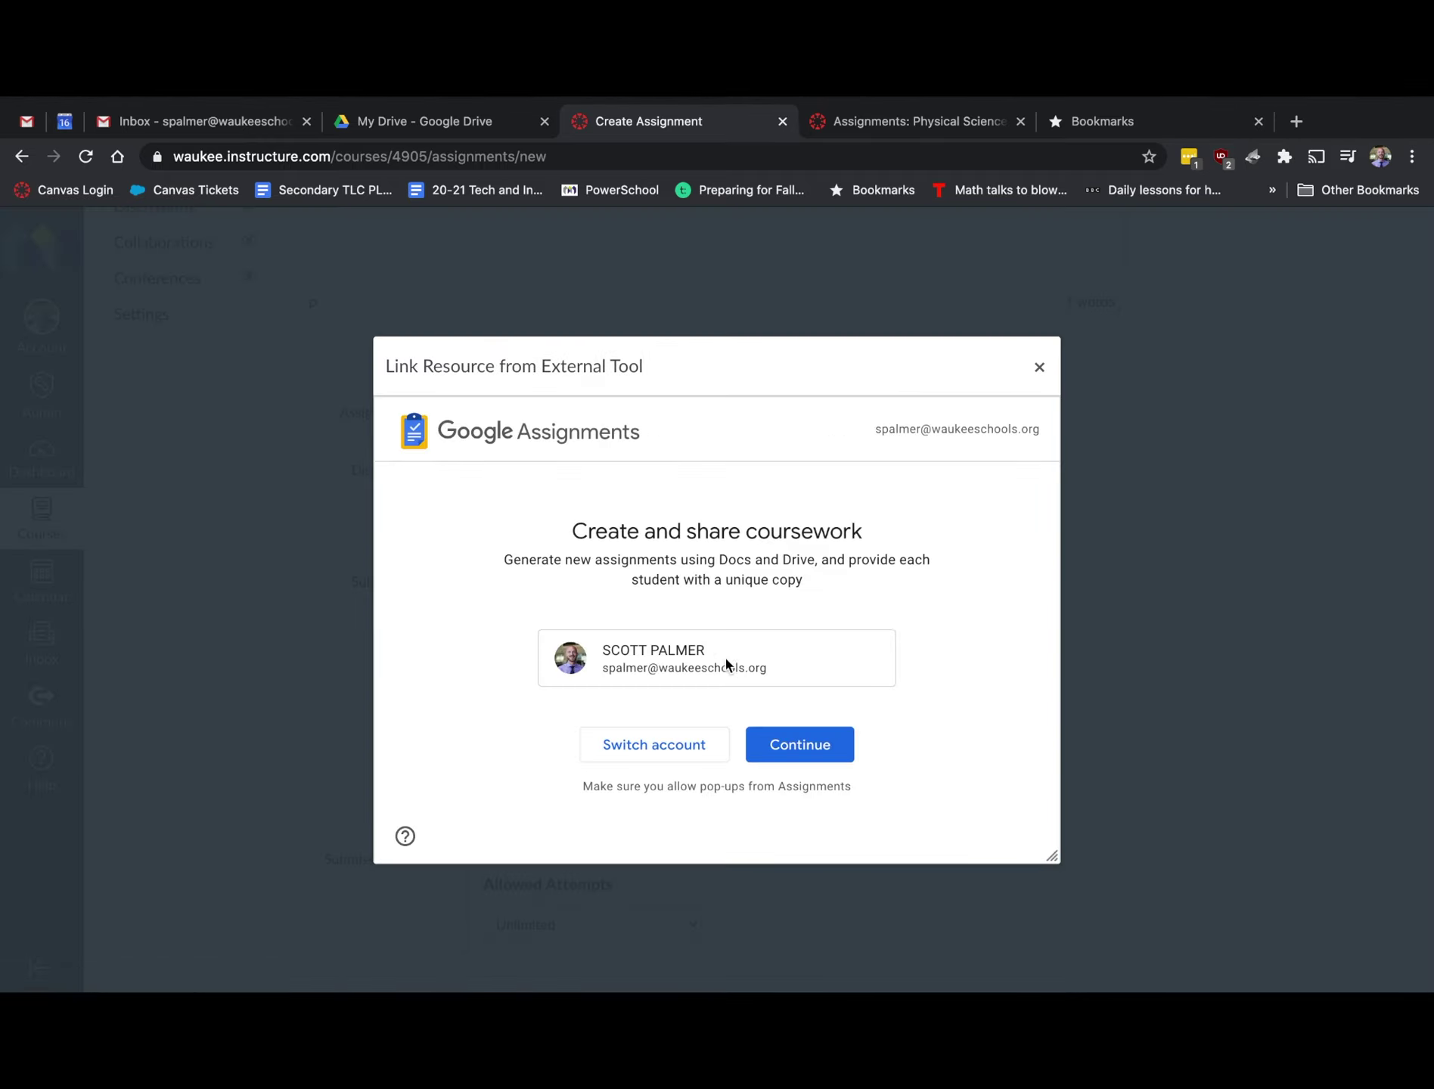
click(795, 743)
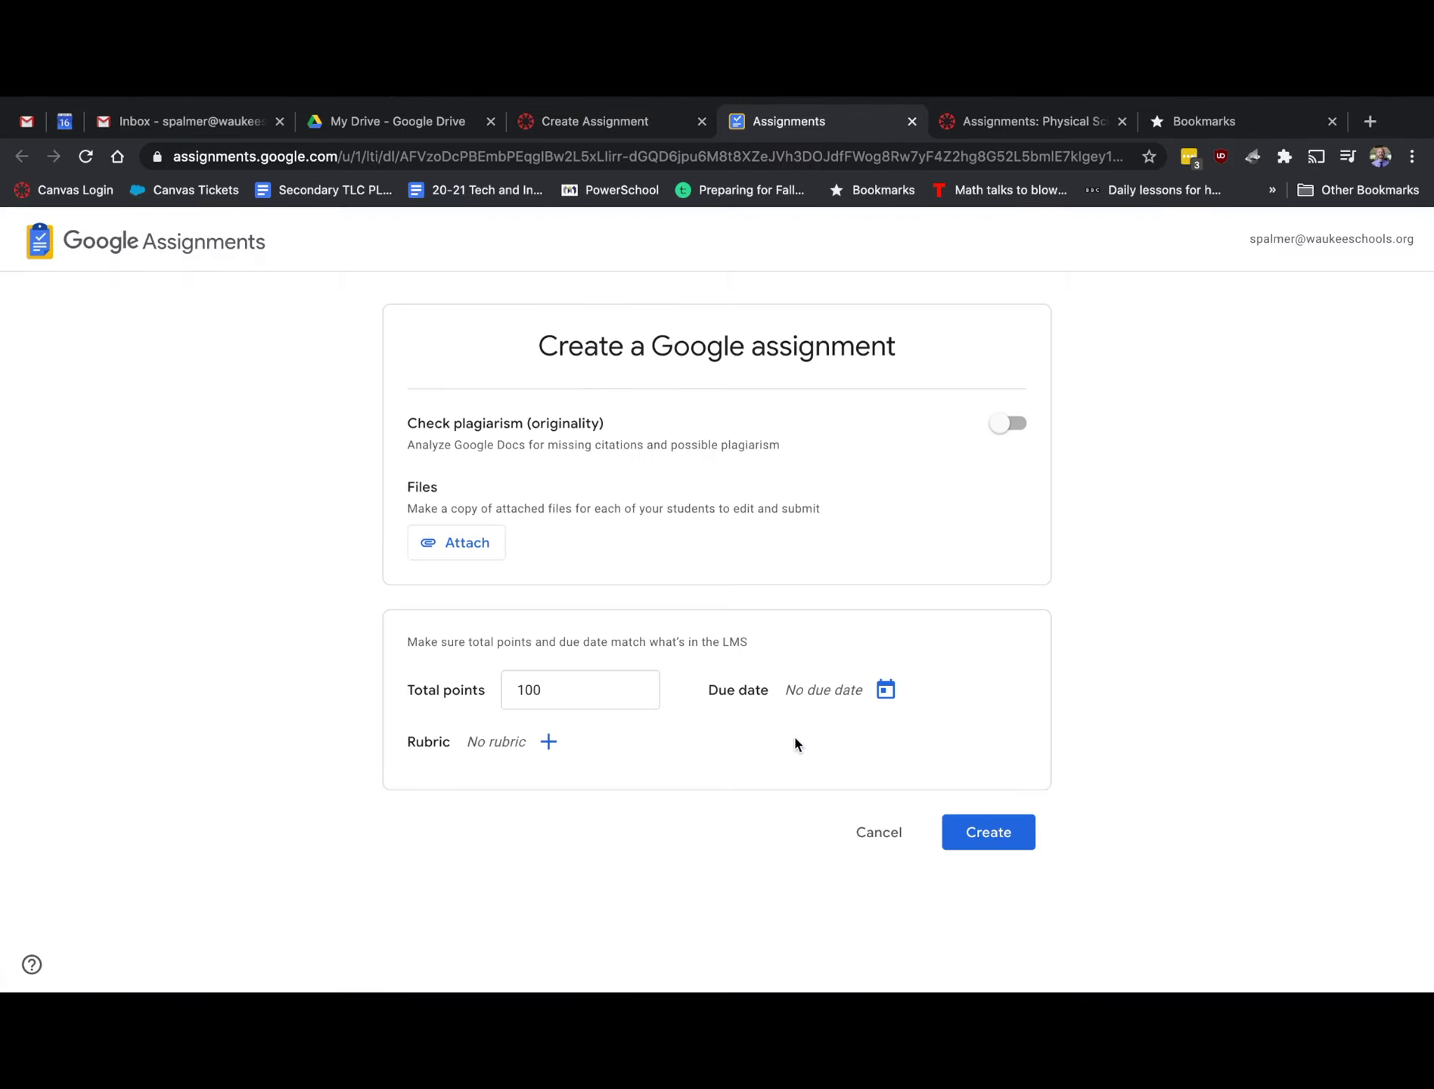
Create the Google assignment with 10 total points and the 5.1-5.2 Quiz document attached as a copy for each student.
click(586, 689)
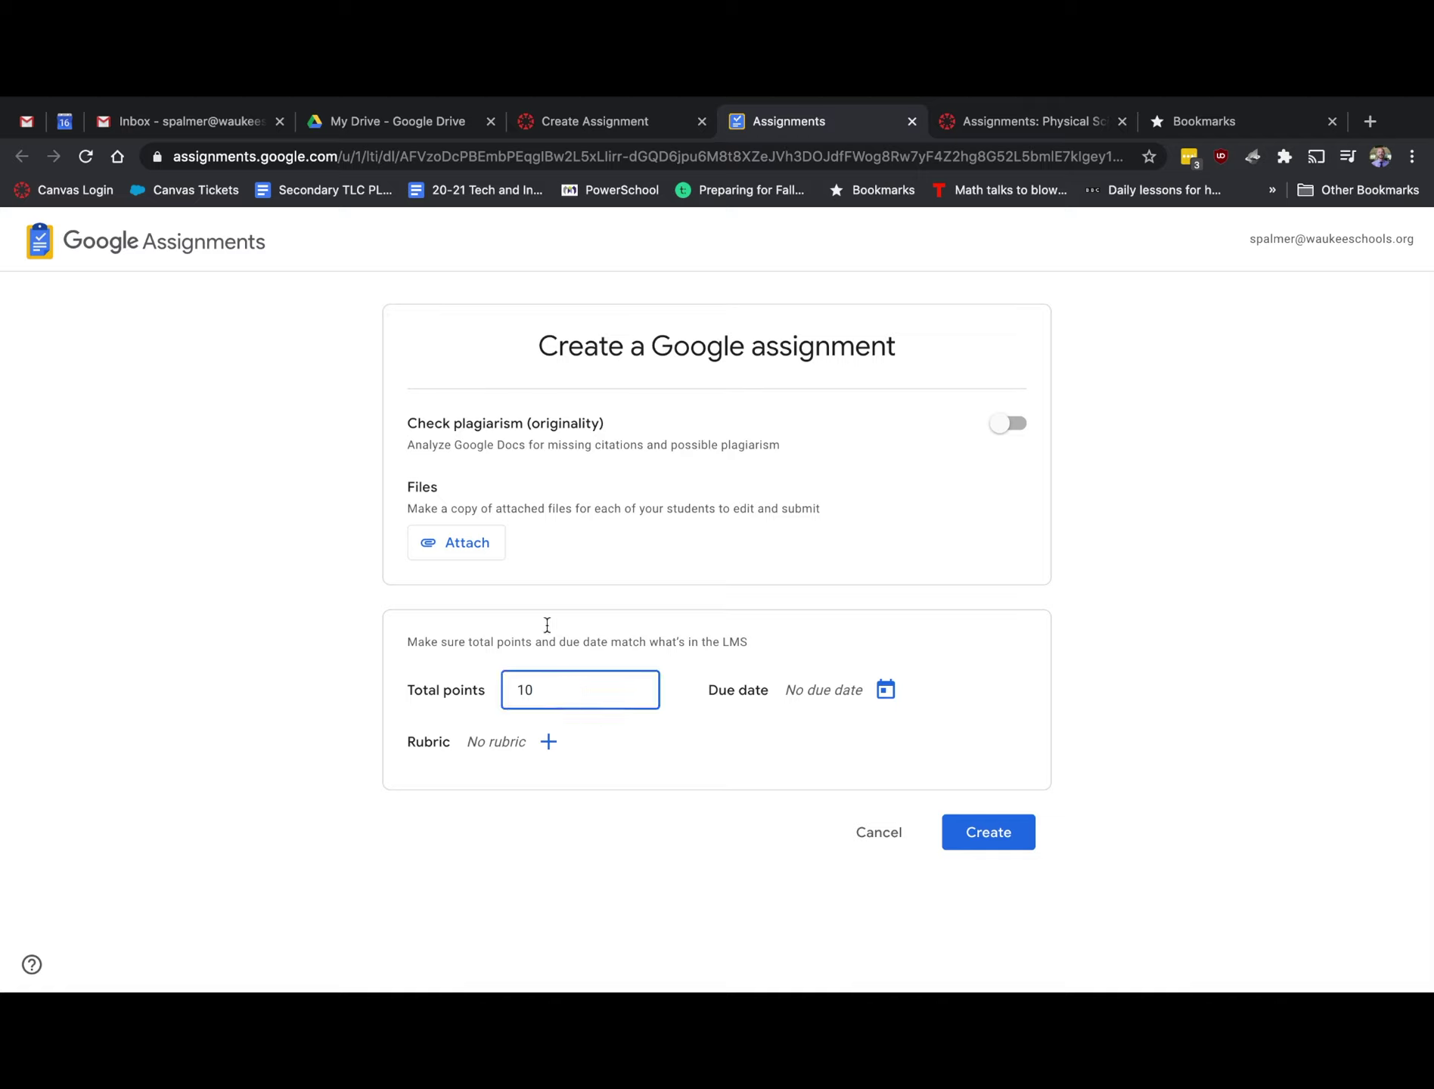
click(474, 557)
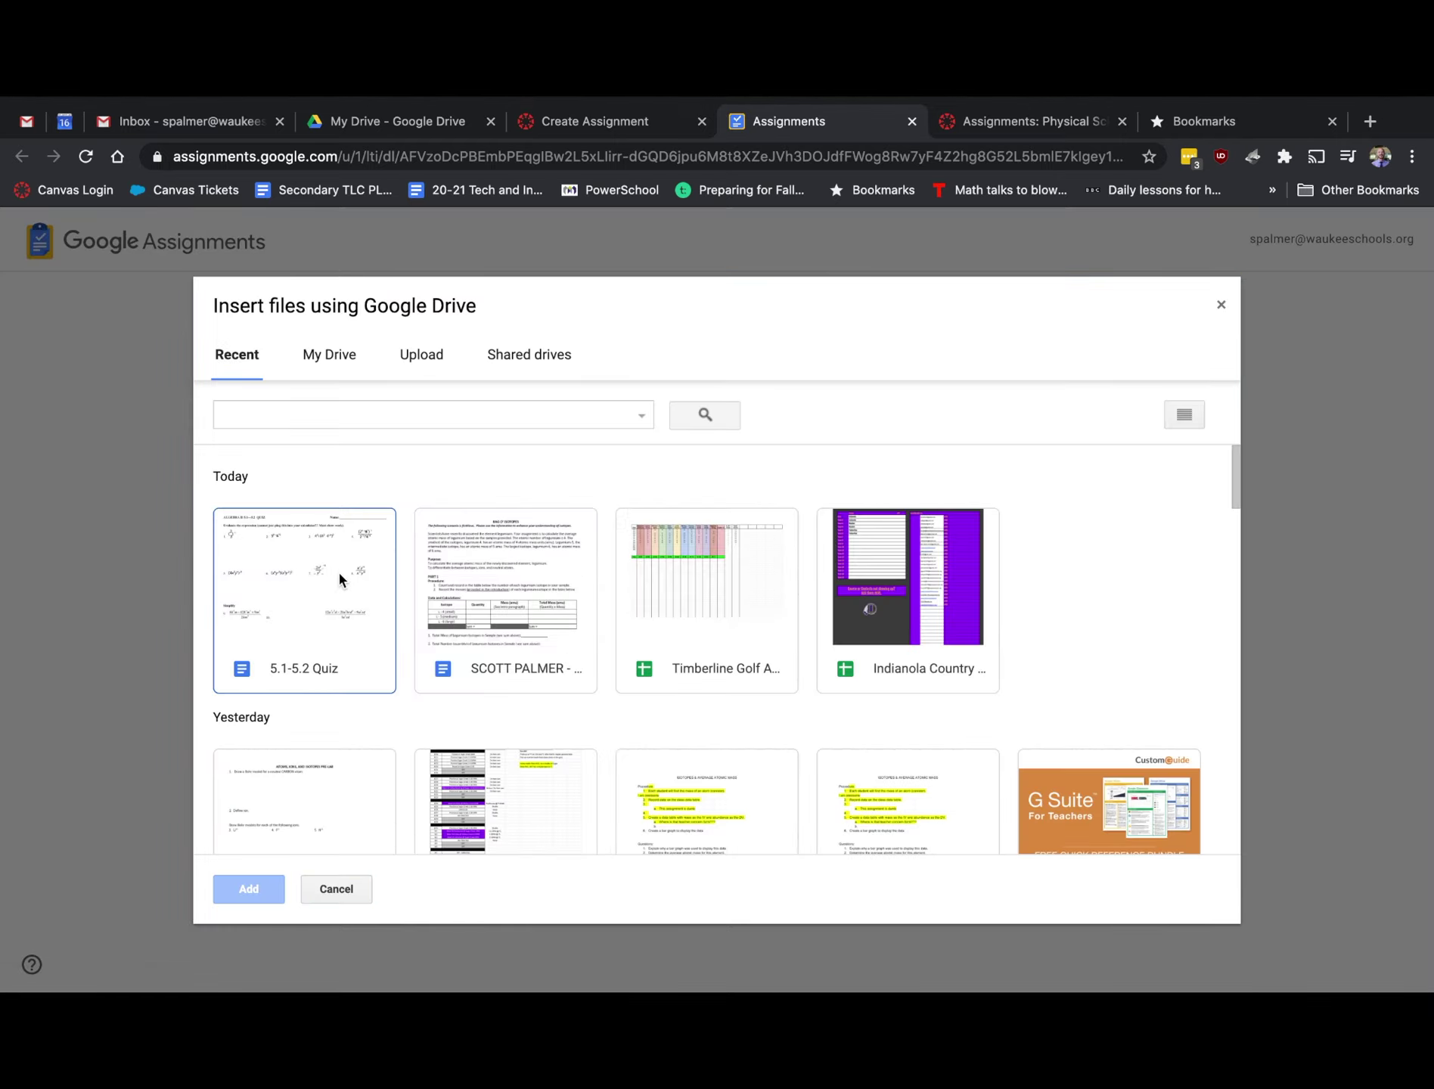
double_click(301, 591)
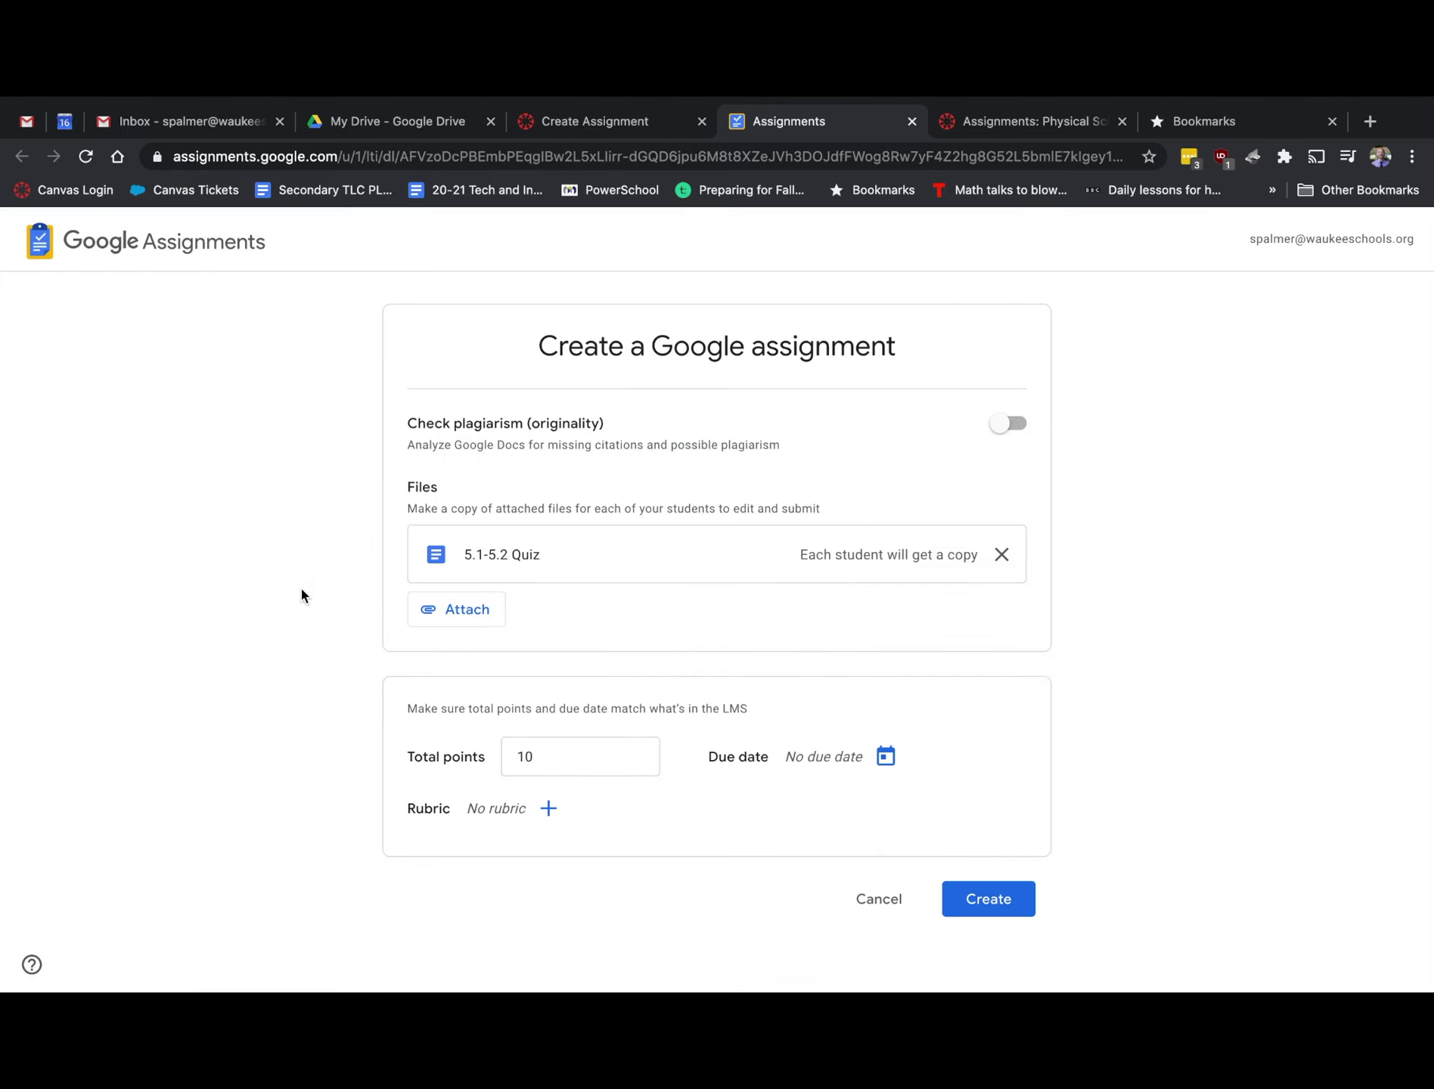
scroll(891, 564, up, 10)
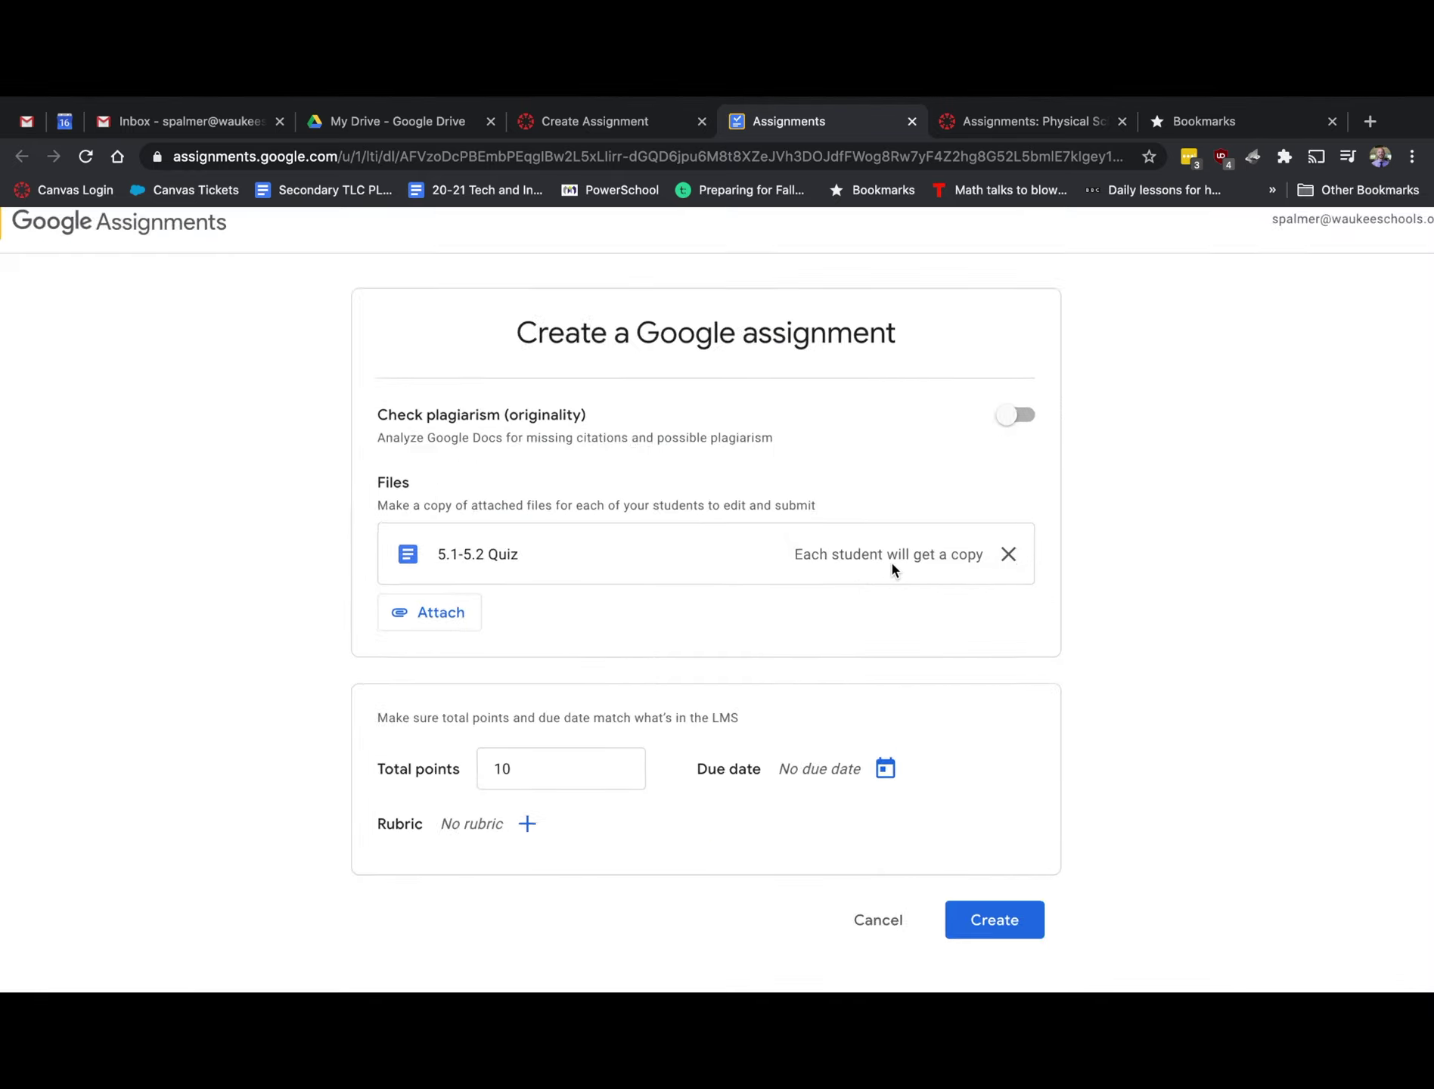
scroll(906, 566, down, 10)
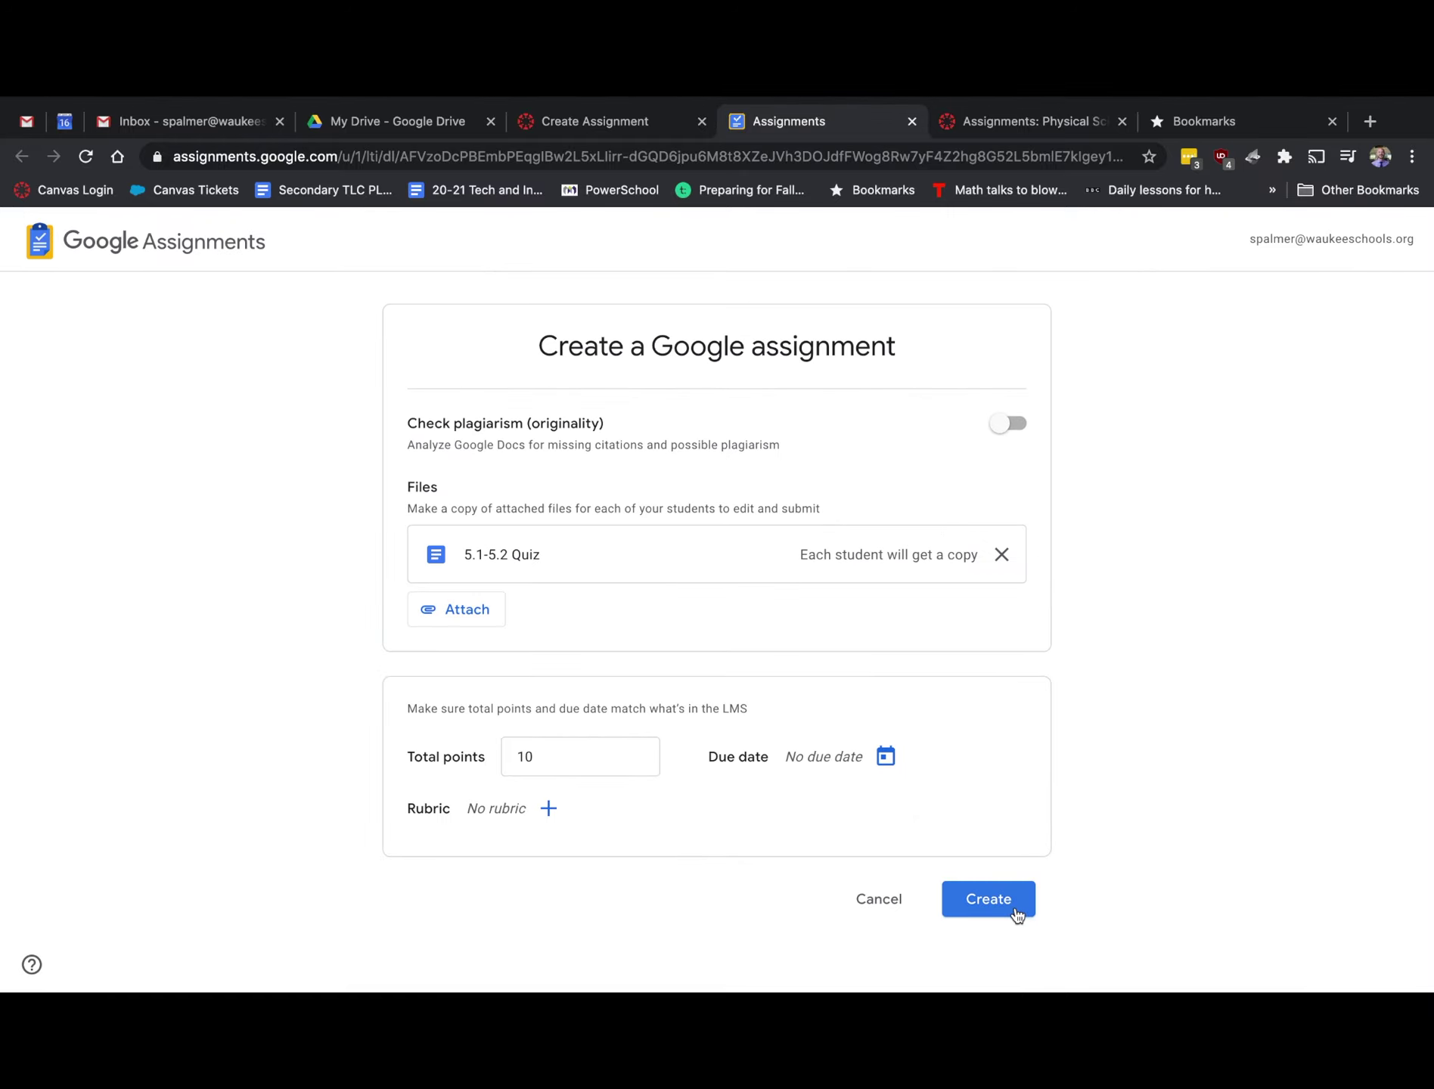
click(1017, 913)
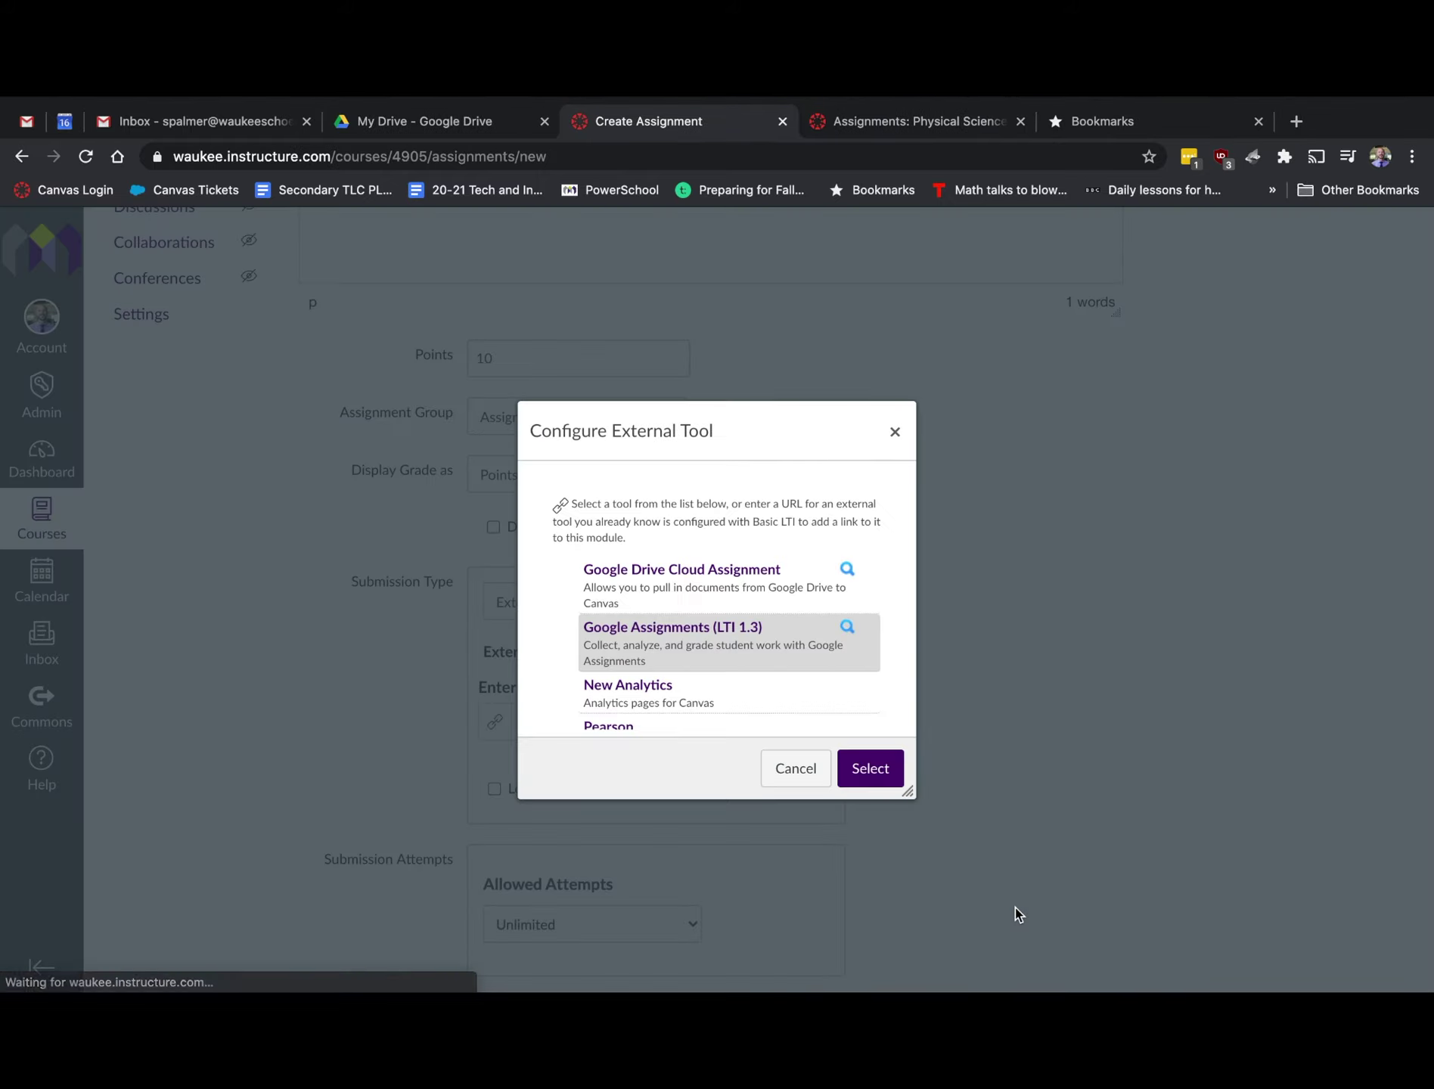
Confirm Google Assignments as the external tool, then save and publish the assignment.
click(874, 768)
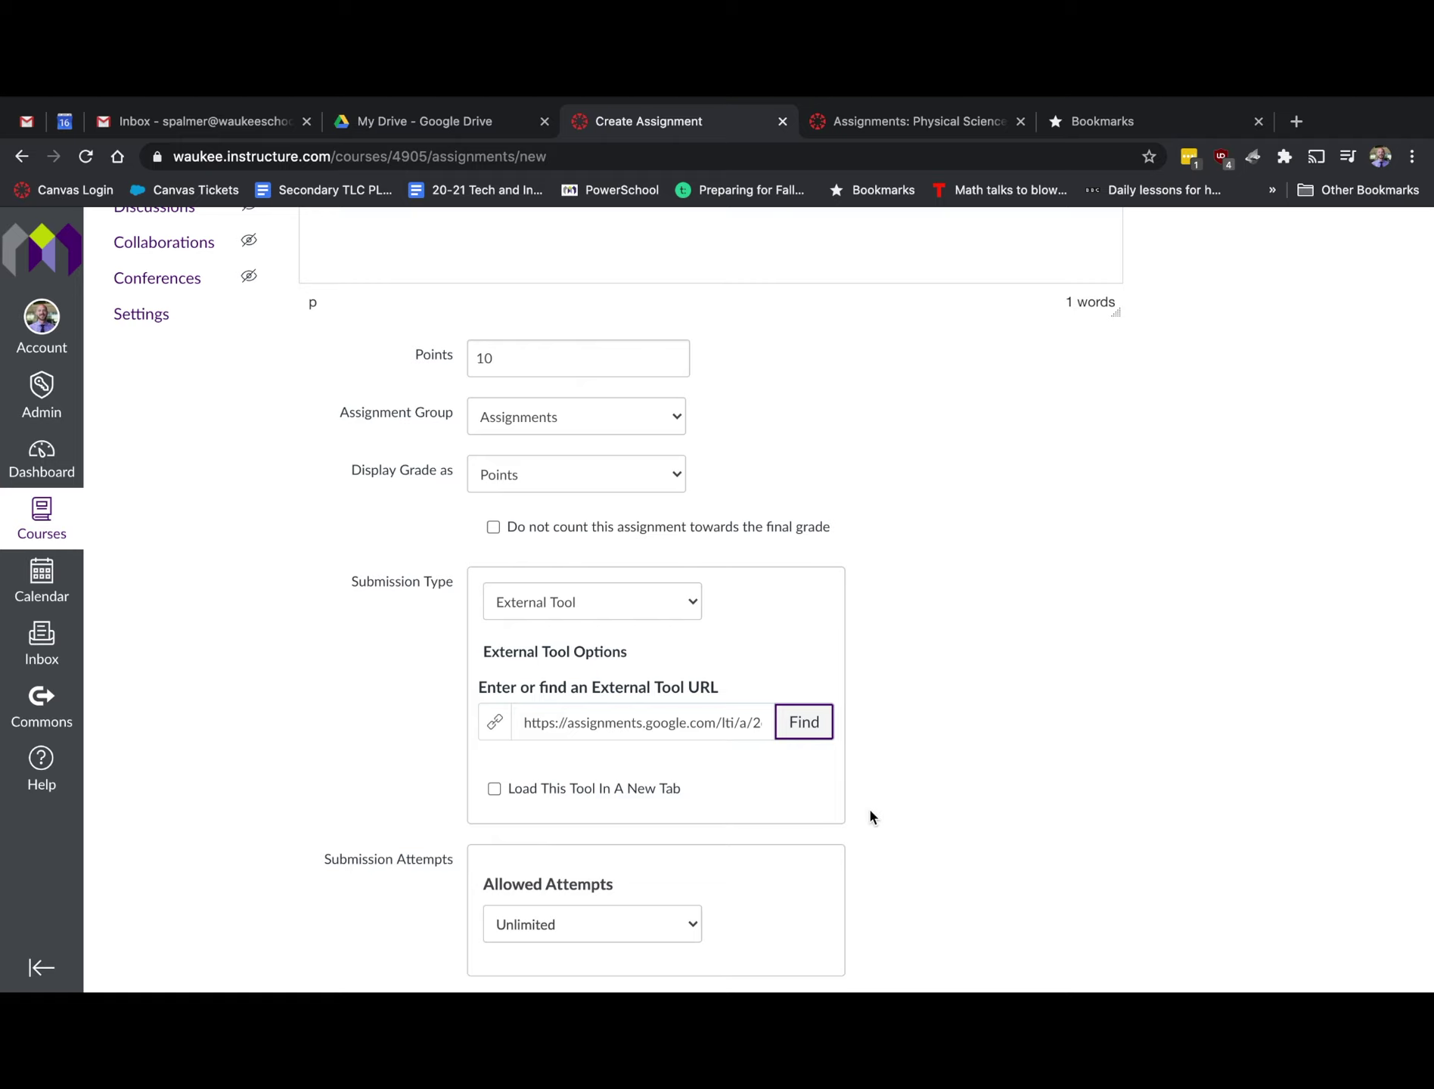
scroll(868, 806, down, 6)
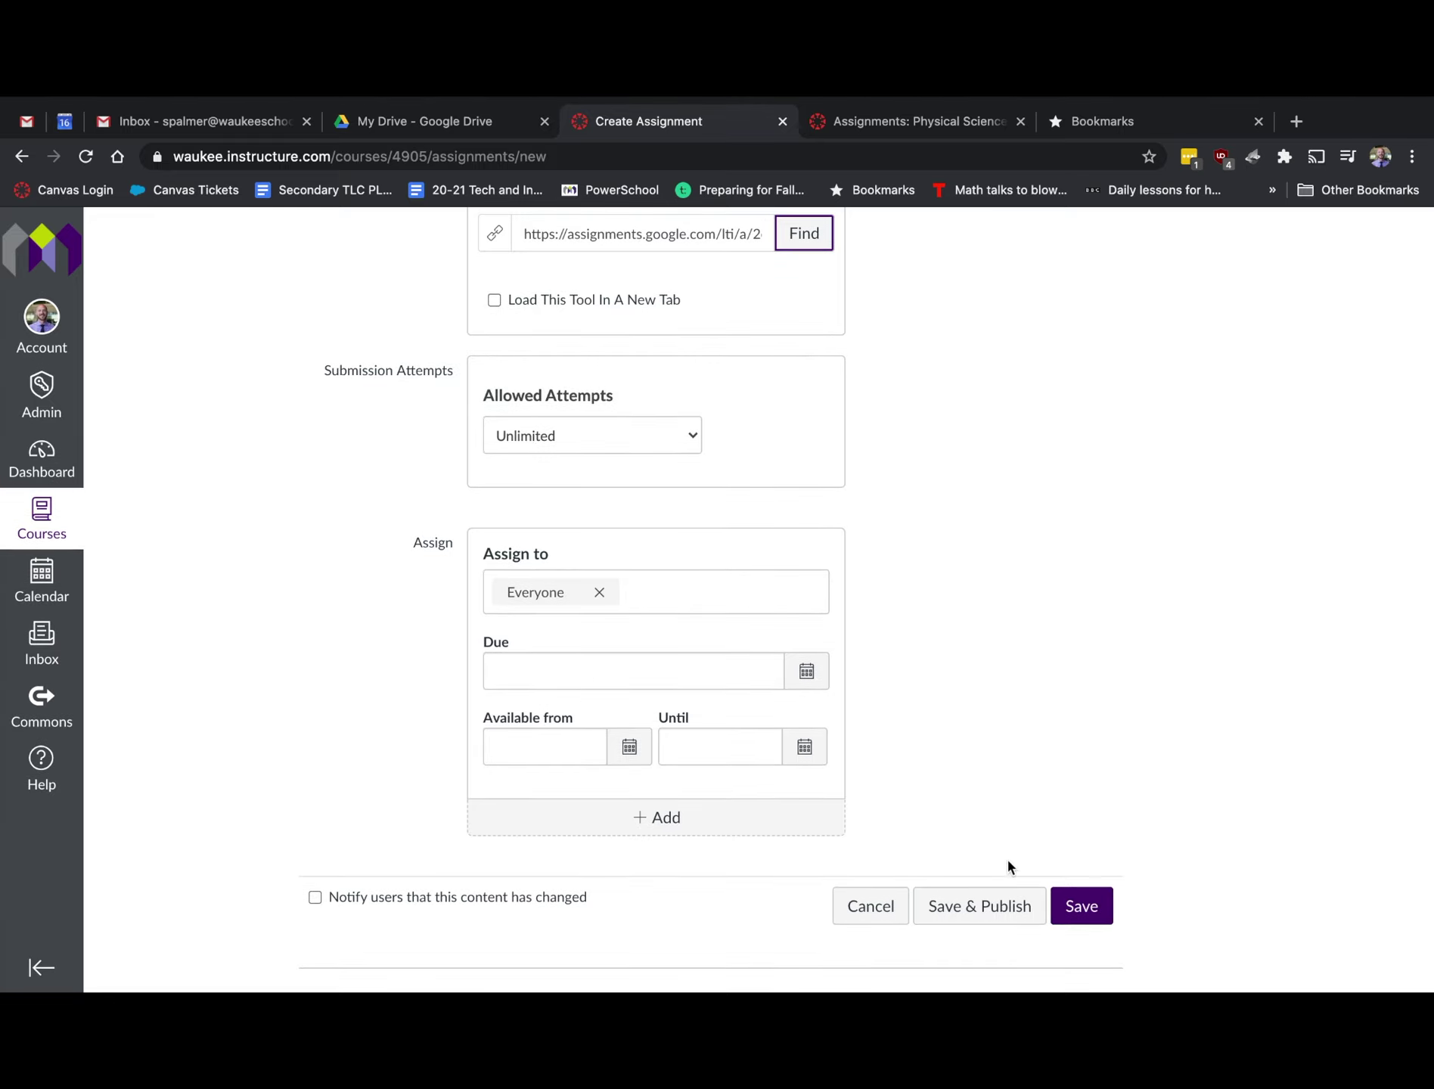
click(981, 922)
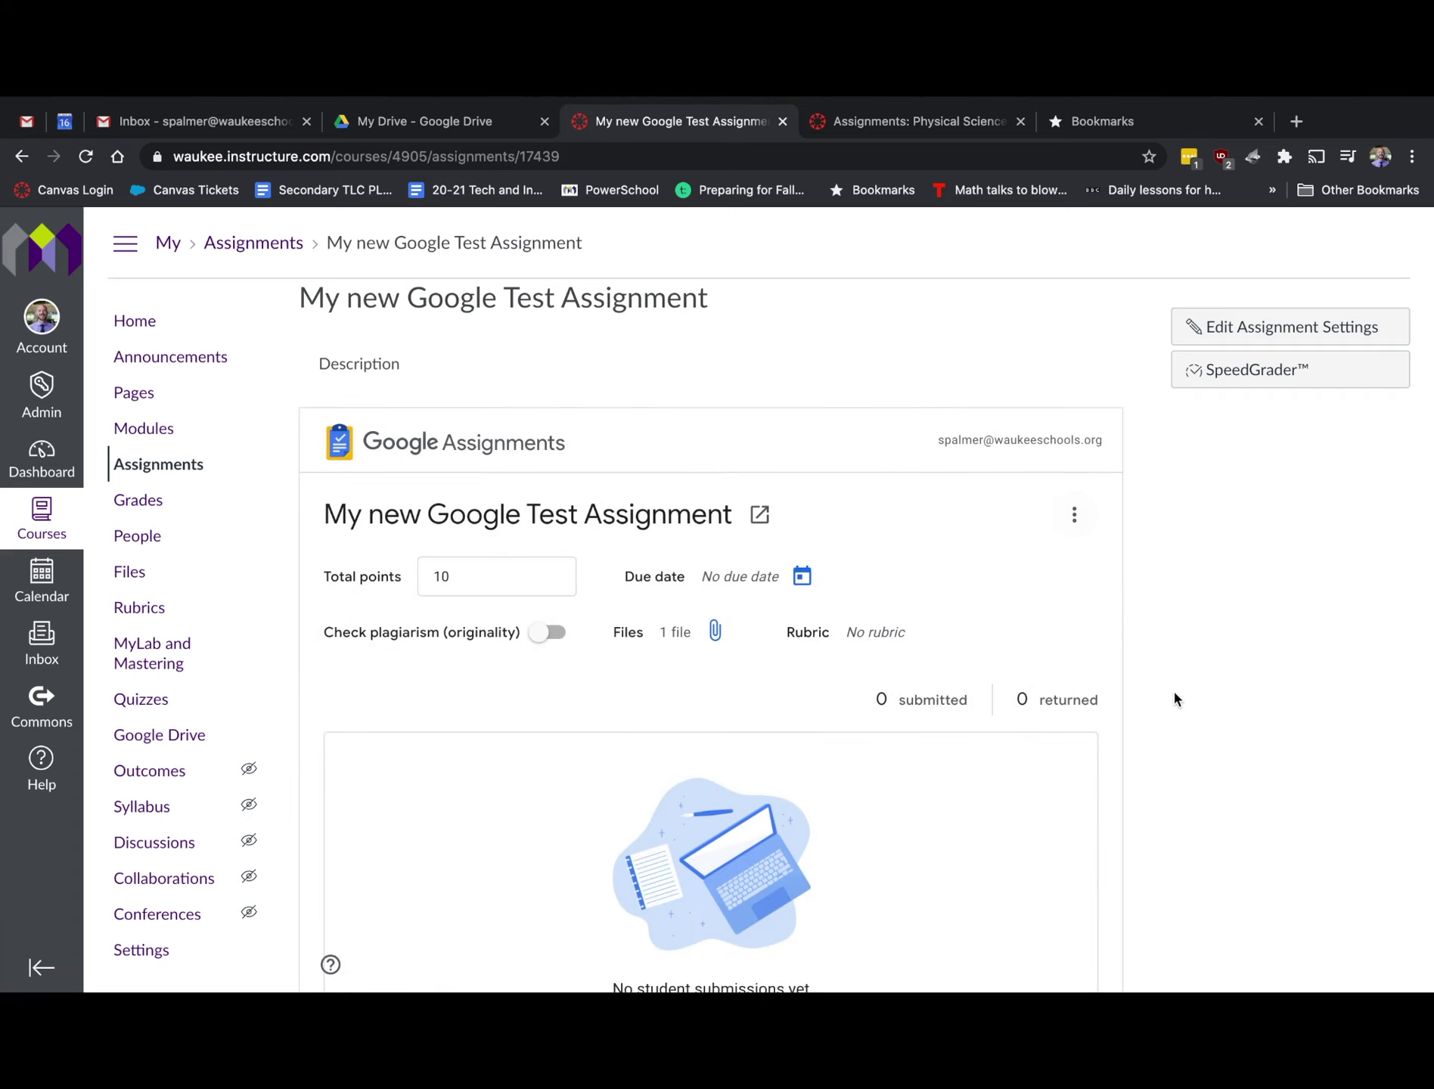
scroll(1209, 759, down, 1)
scroll(966, 758, down, 2)
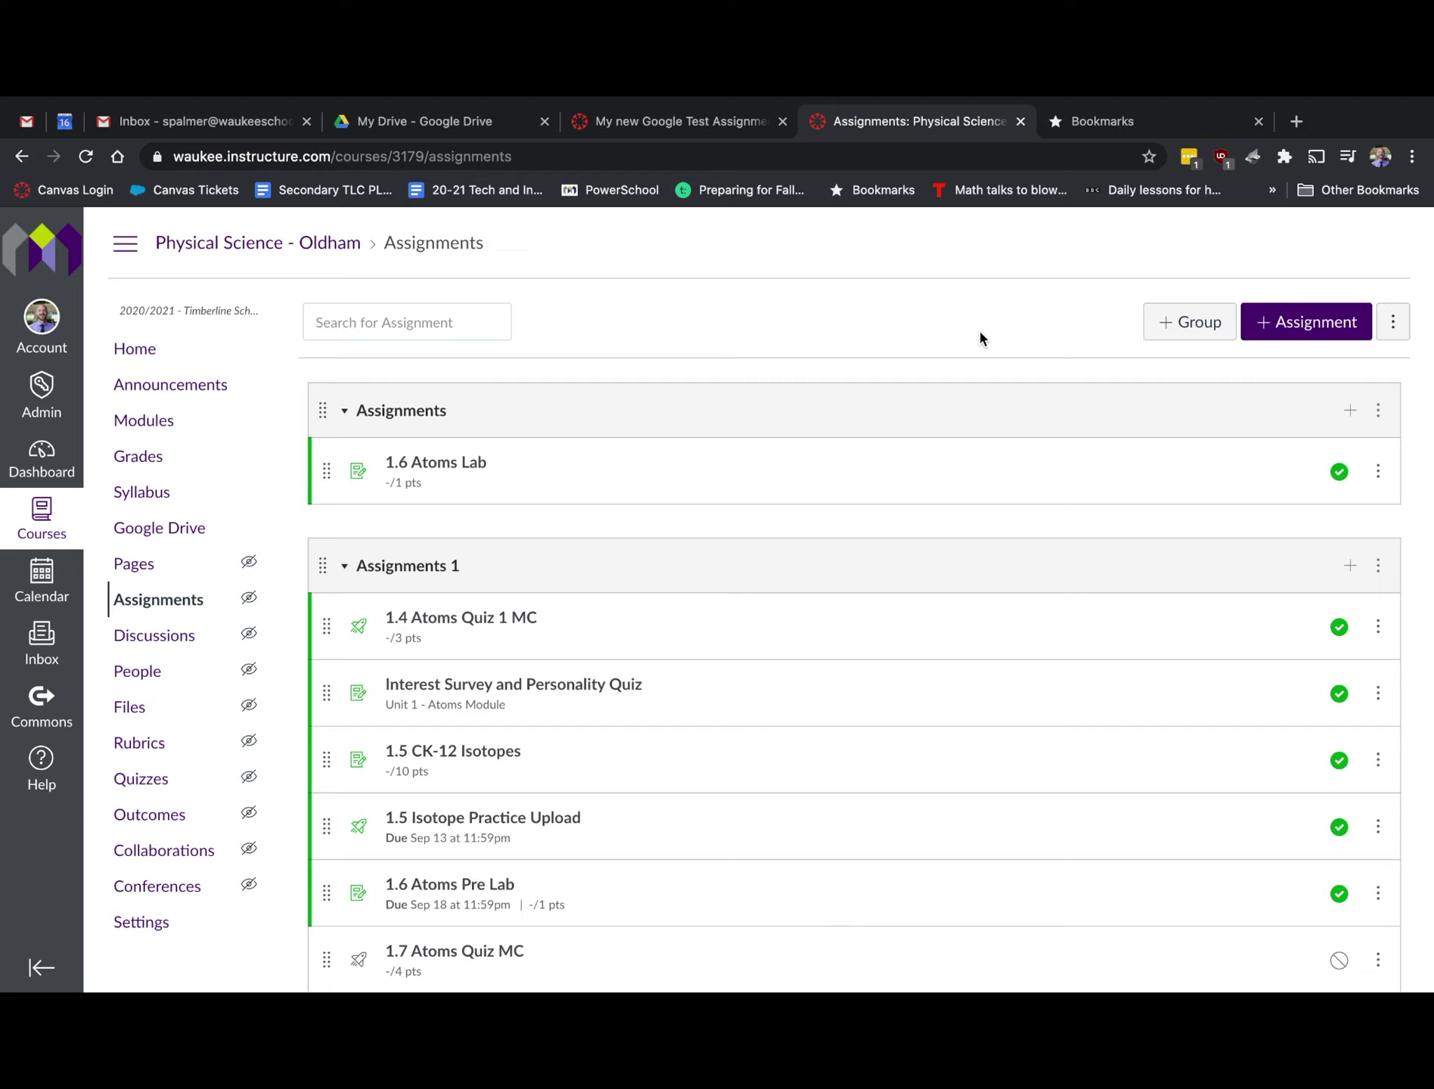
Open the 1.6 Atoms Lab assignment in the Physical Science course and open its attached Bead Lab document.
click(442, 466)
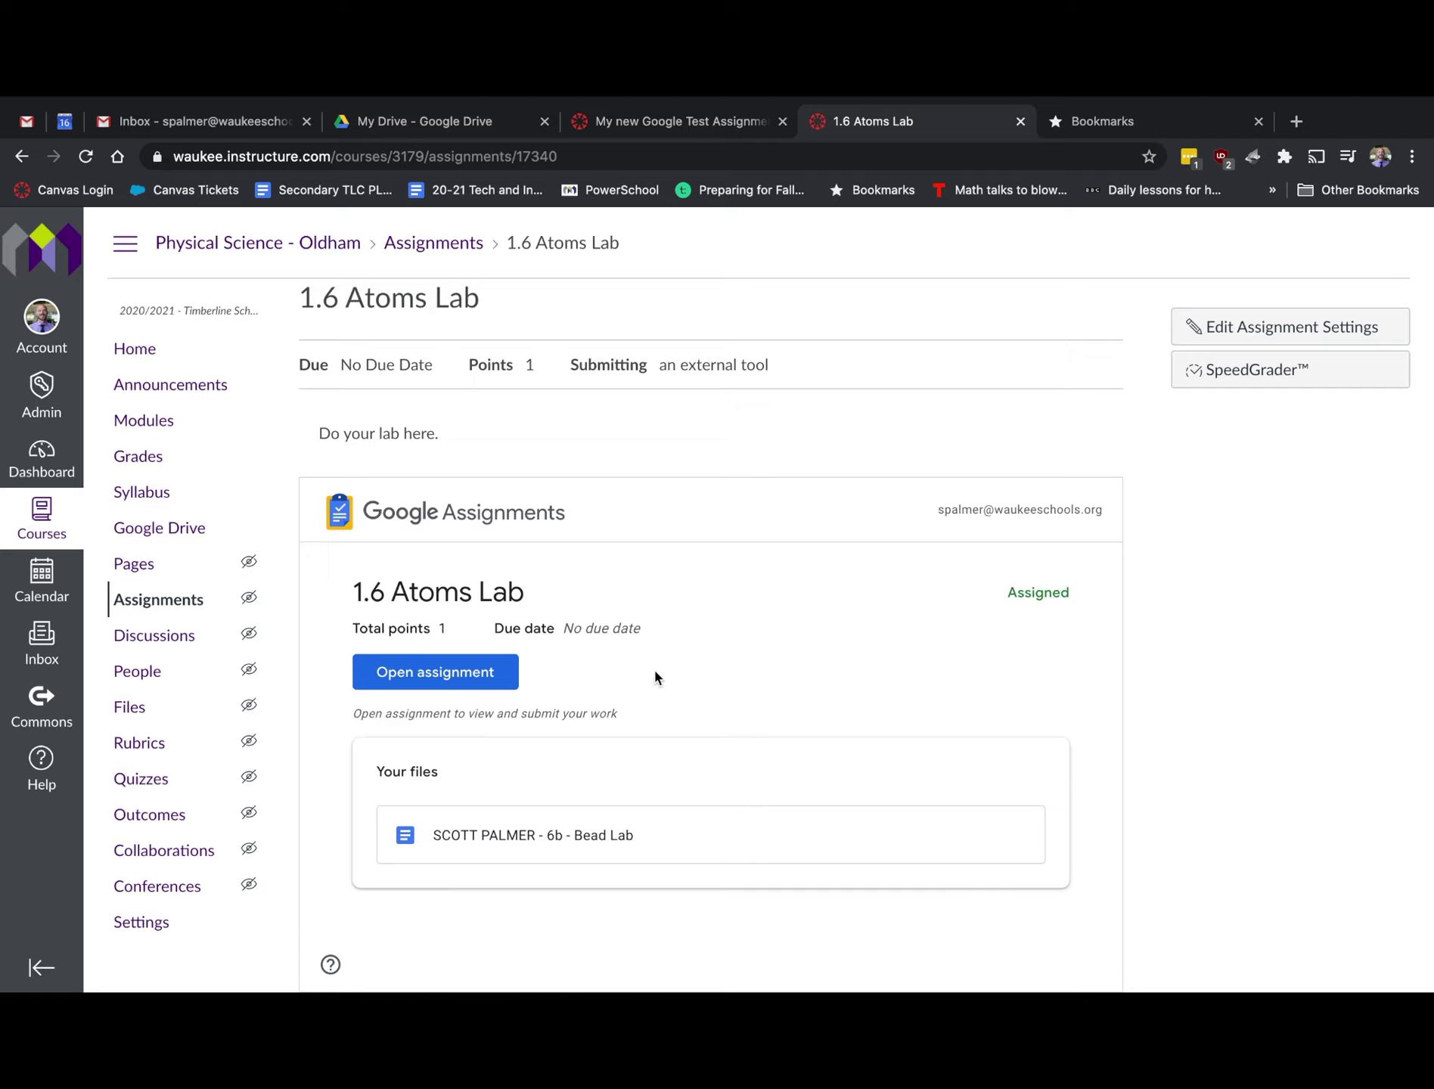
click(452, 679)
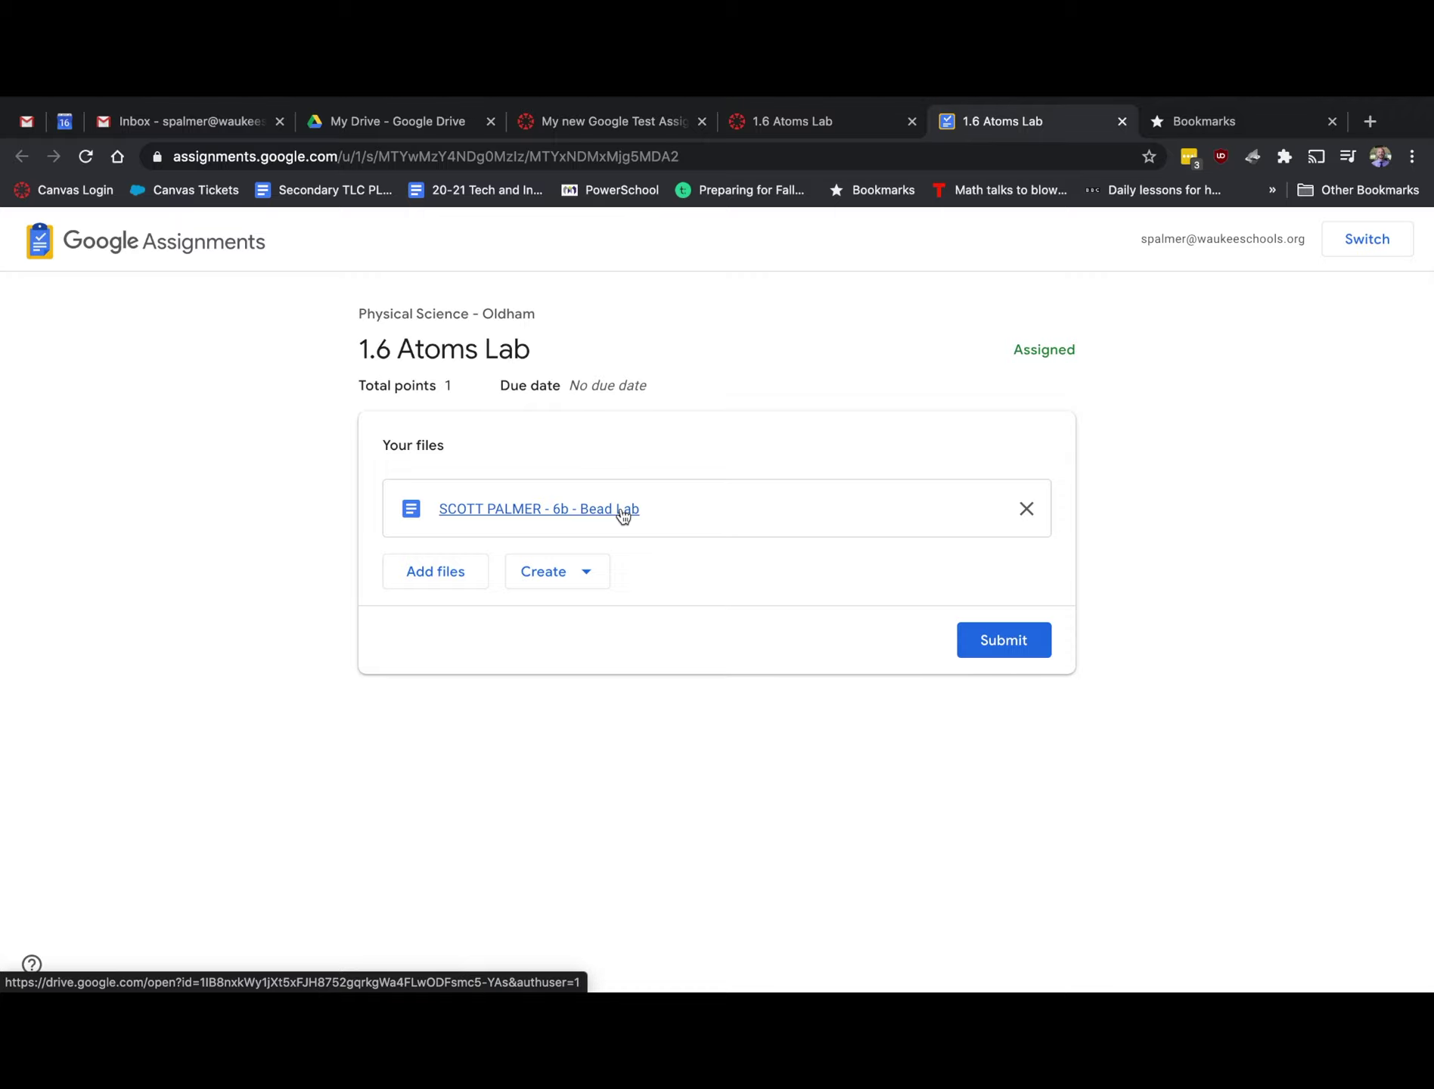
click(622, 512)
Return to the 1.6 Atoms Lab submission page, examine the attached file and view the dialog for adding files.
click(902, 124)
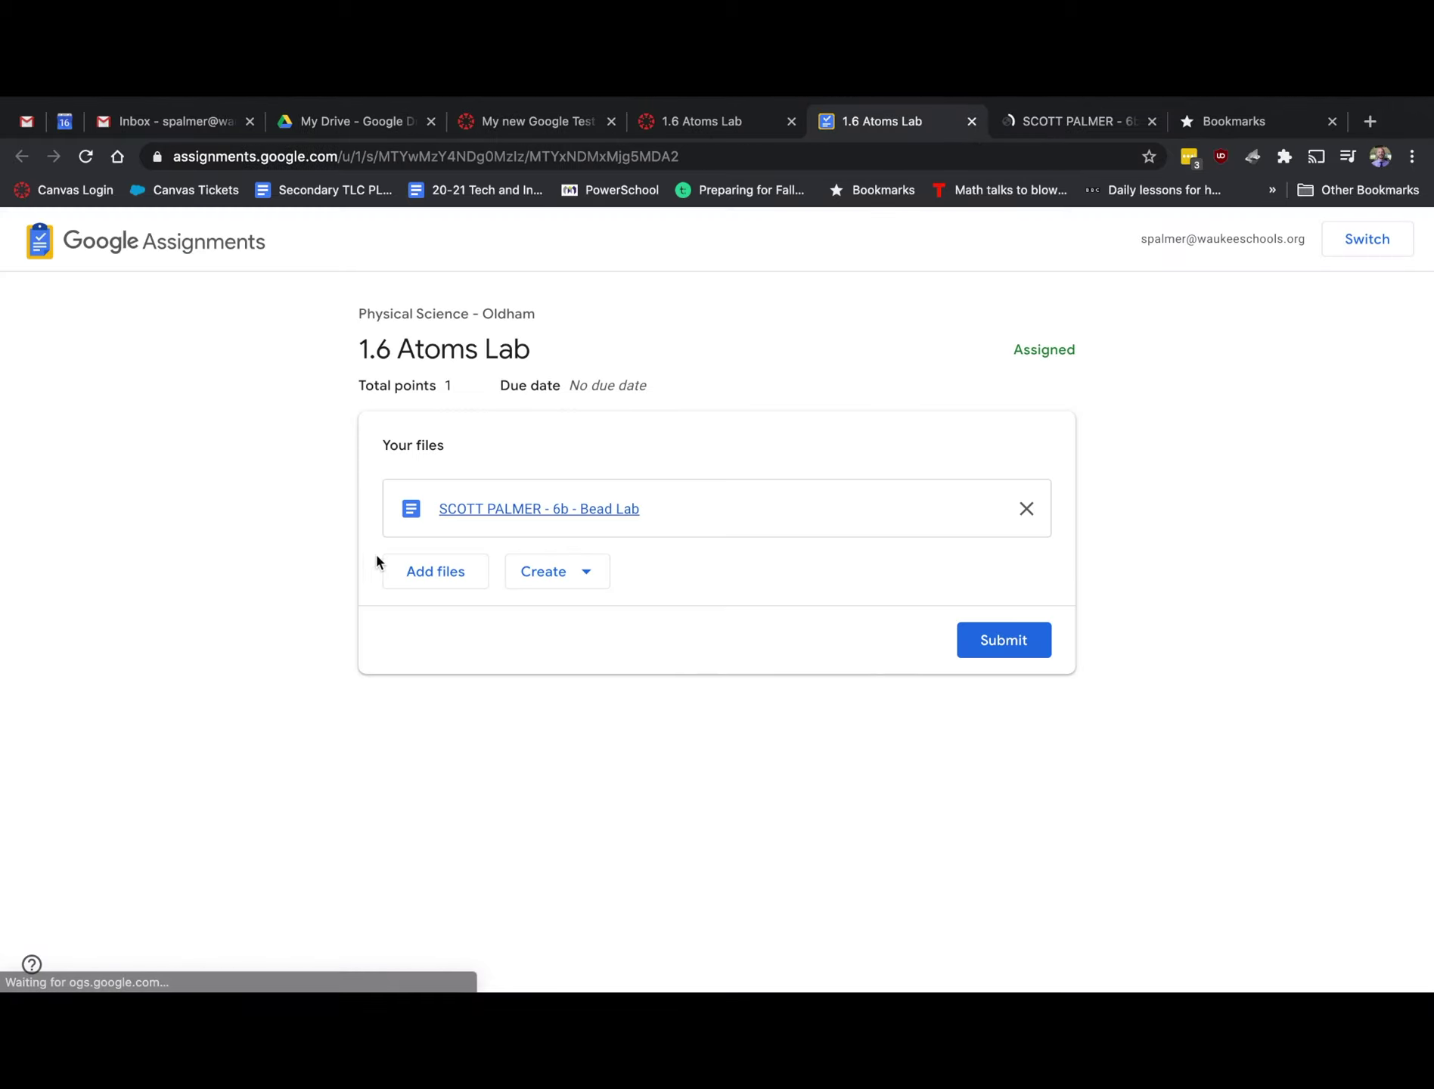
scroll(498, 517, up, 5)
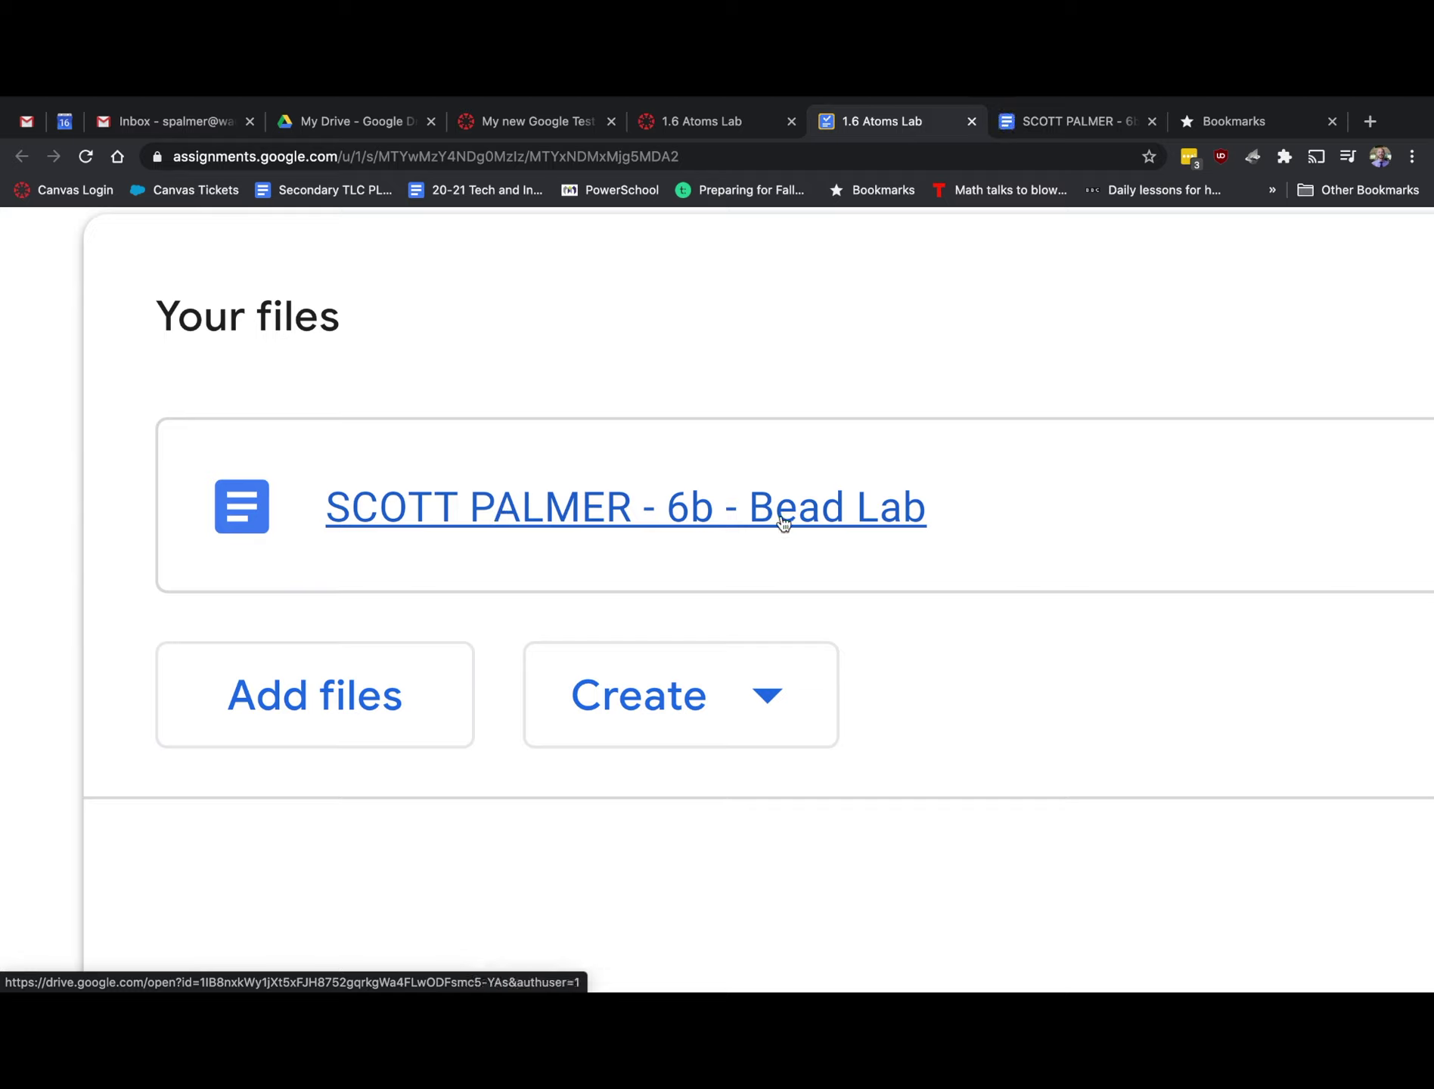
scroll(498, 523, down, 5)
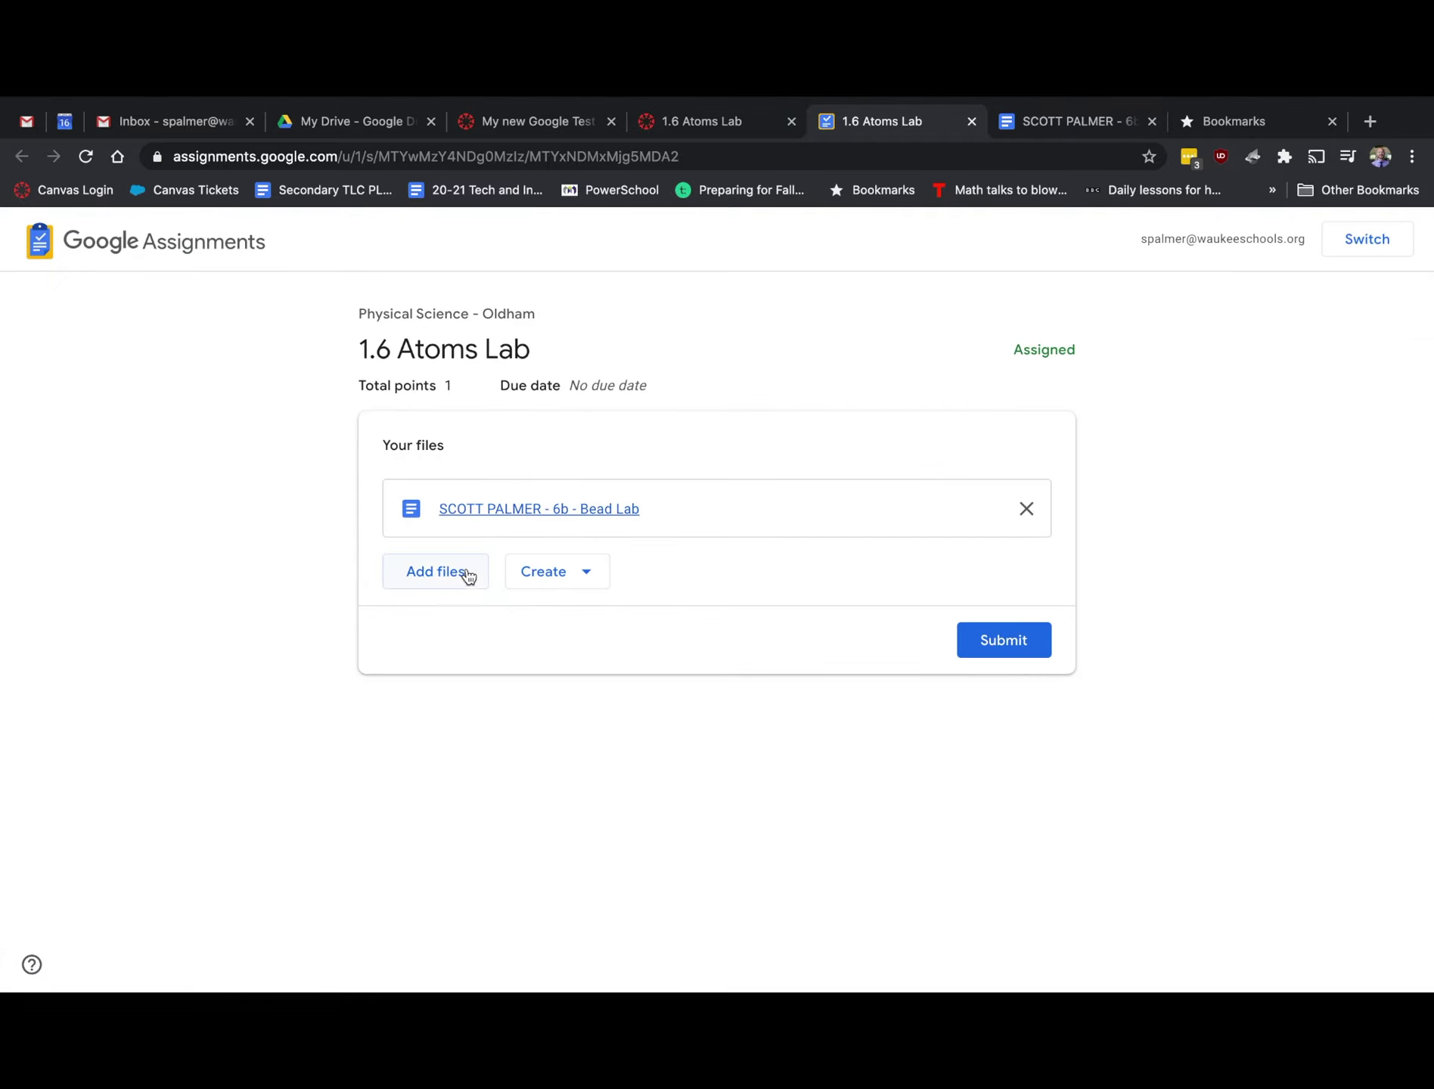
click(466, 576)
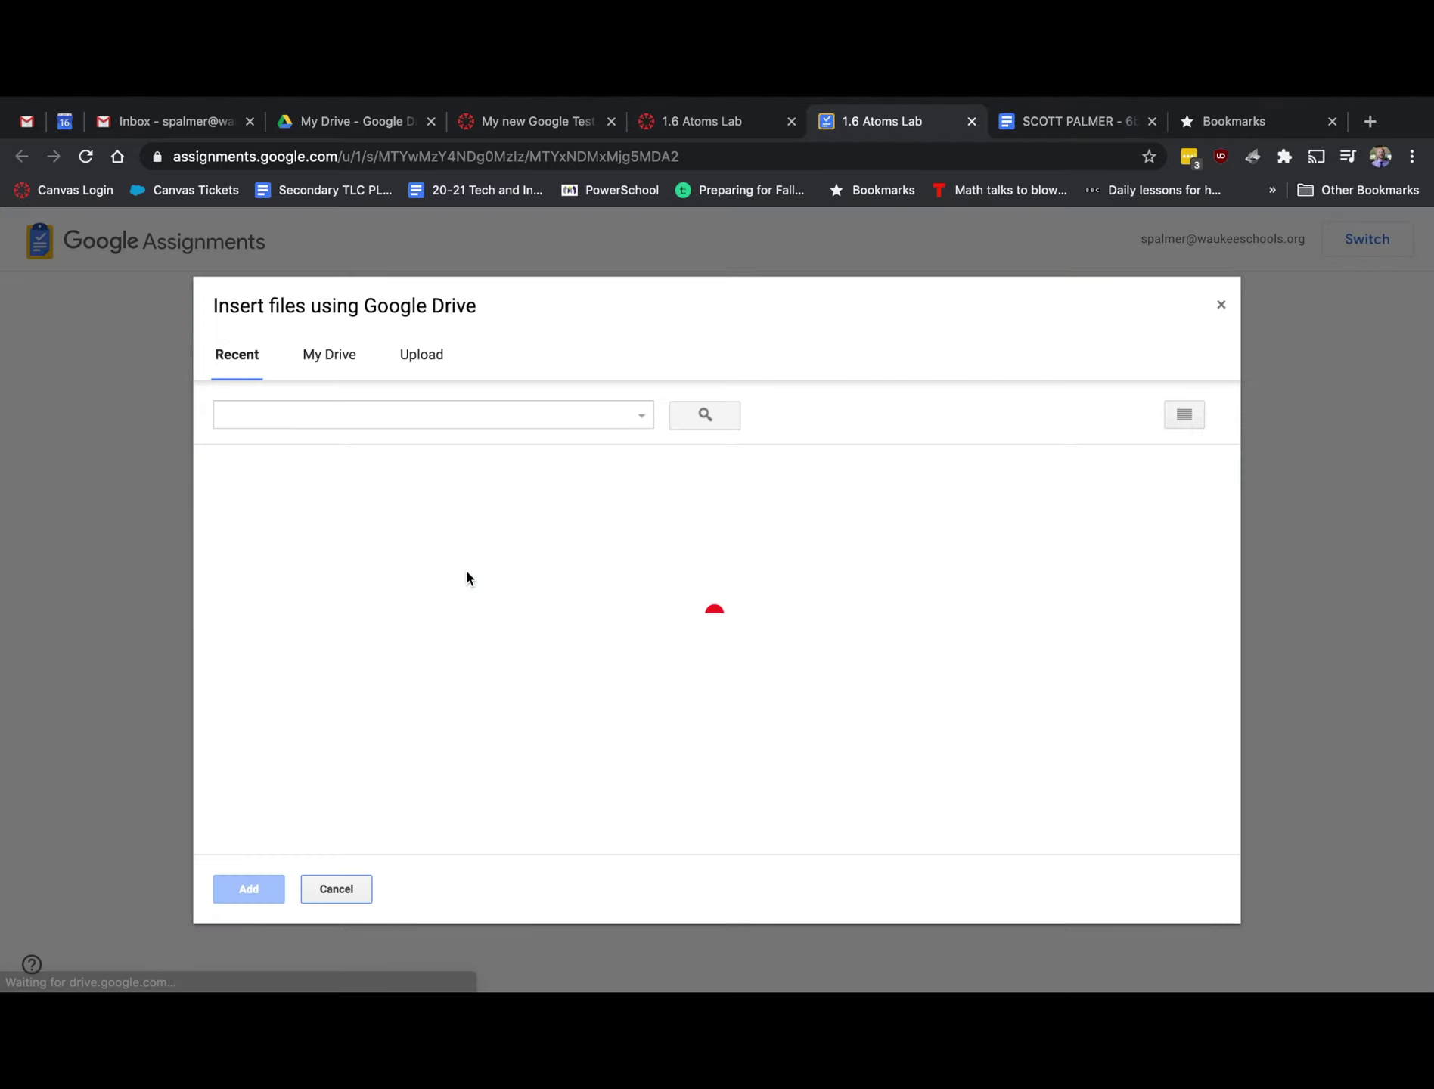
click(1221, 304)
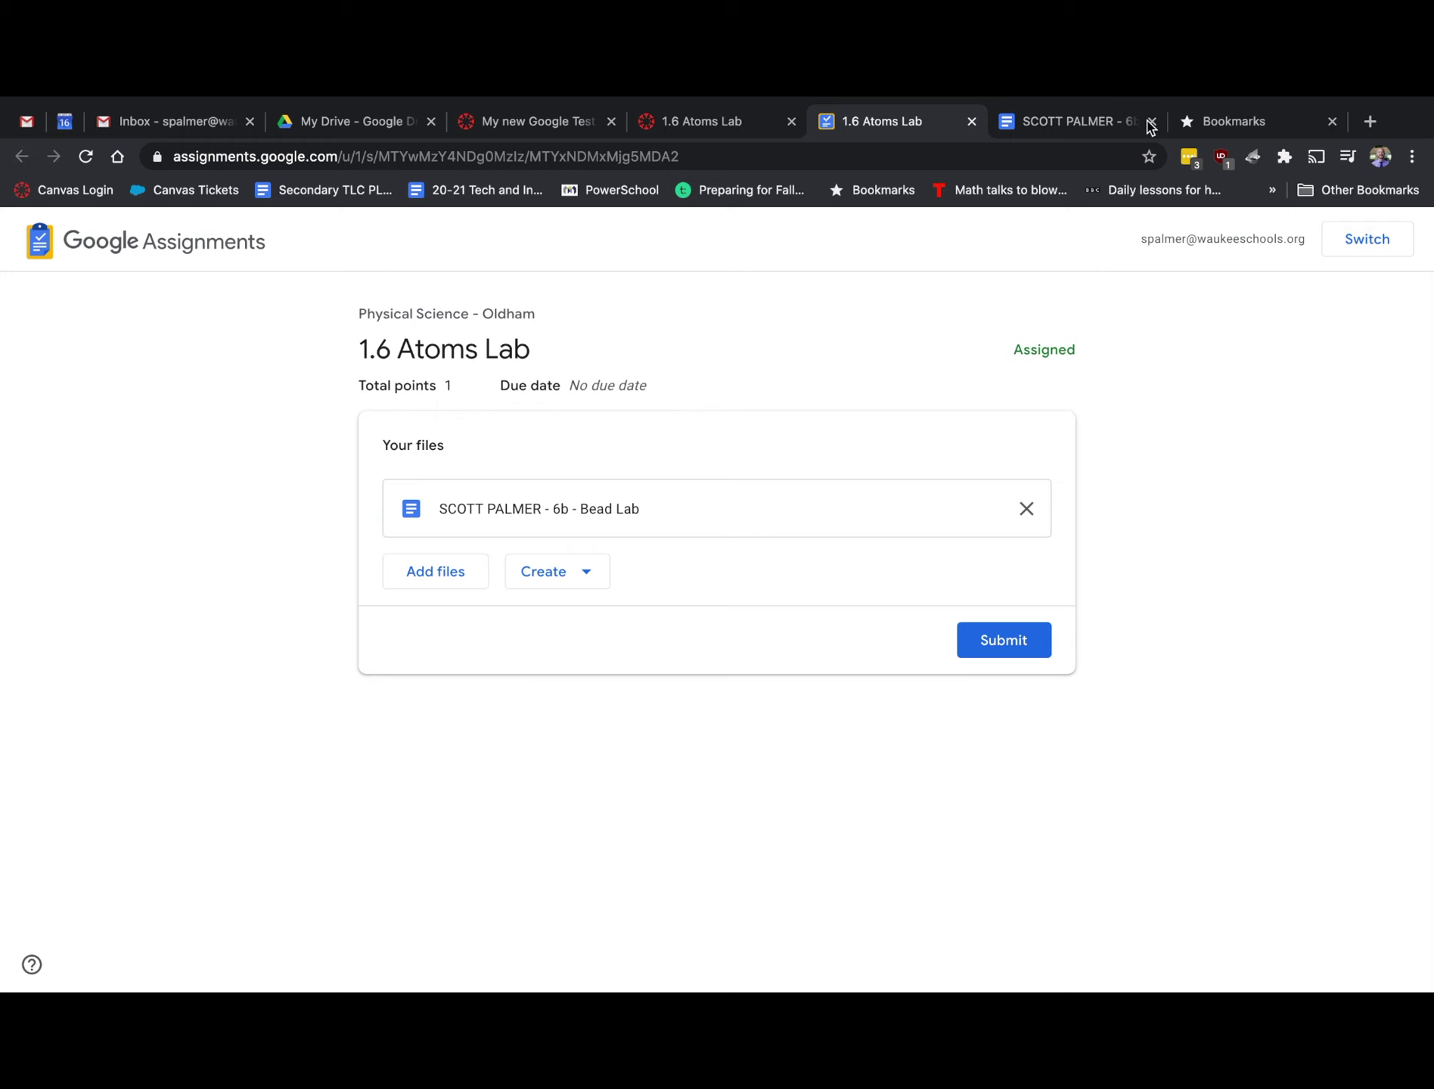
Switch to the Bead Lab document and add the indented line "All my changes" on the blank line above PART 1.
click(1065, 129)
click(574, 647)
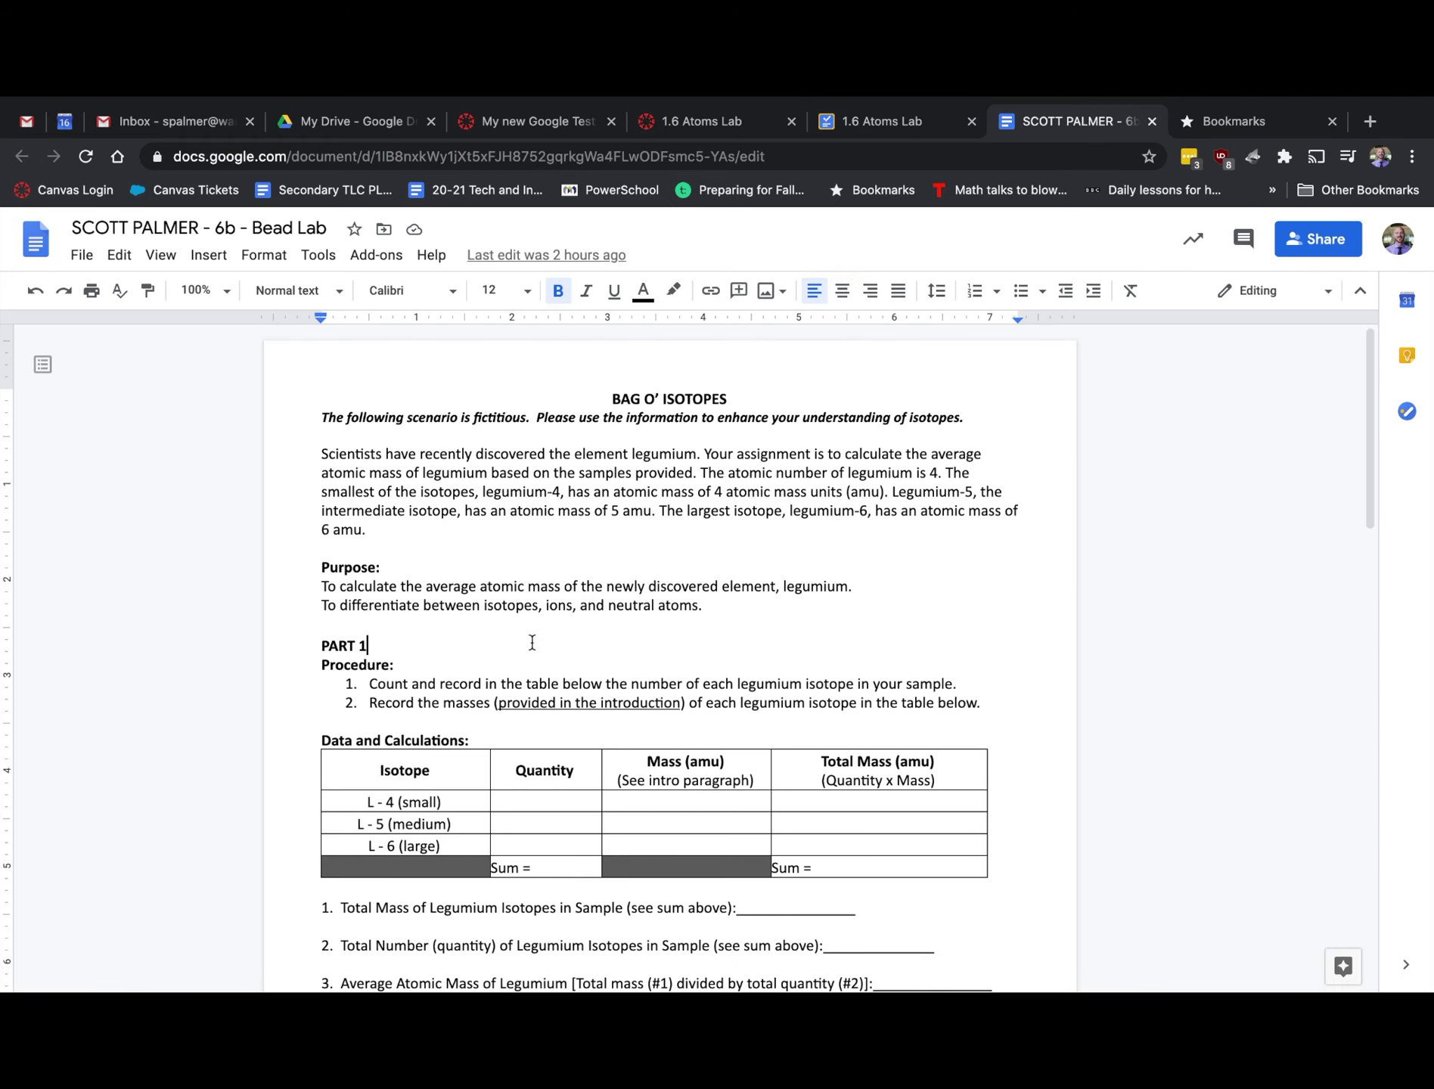
click(495, 634)
key(Tab)
text(All my changes)
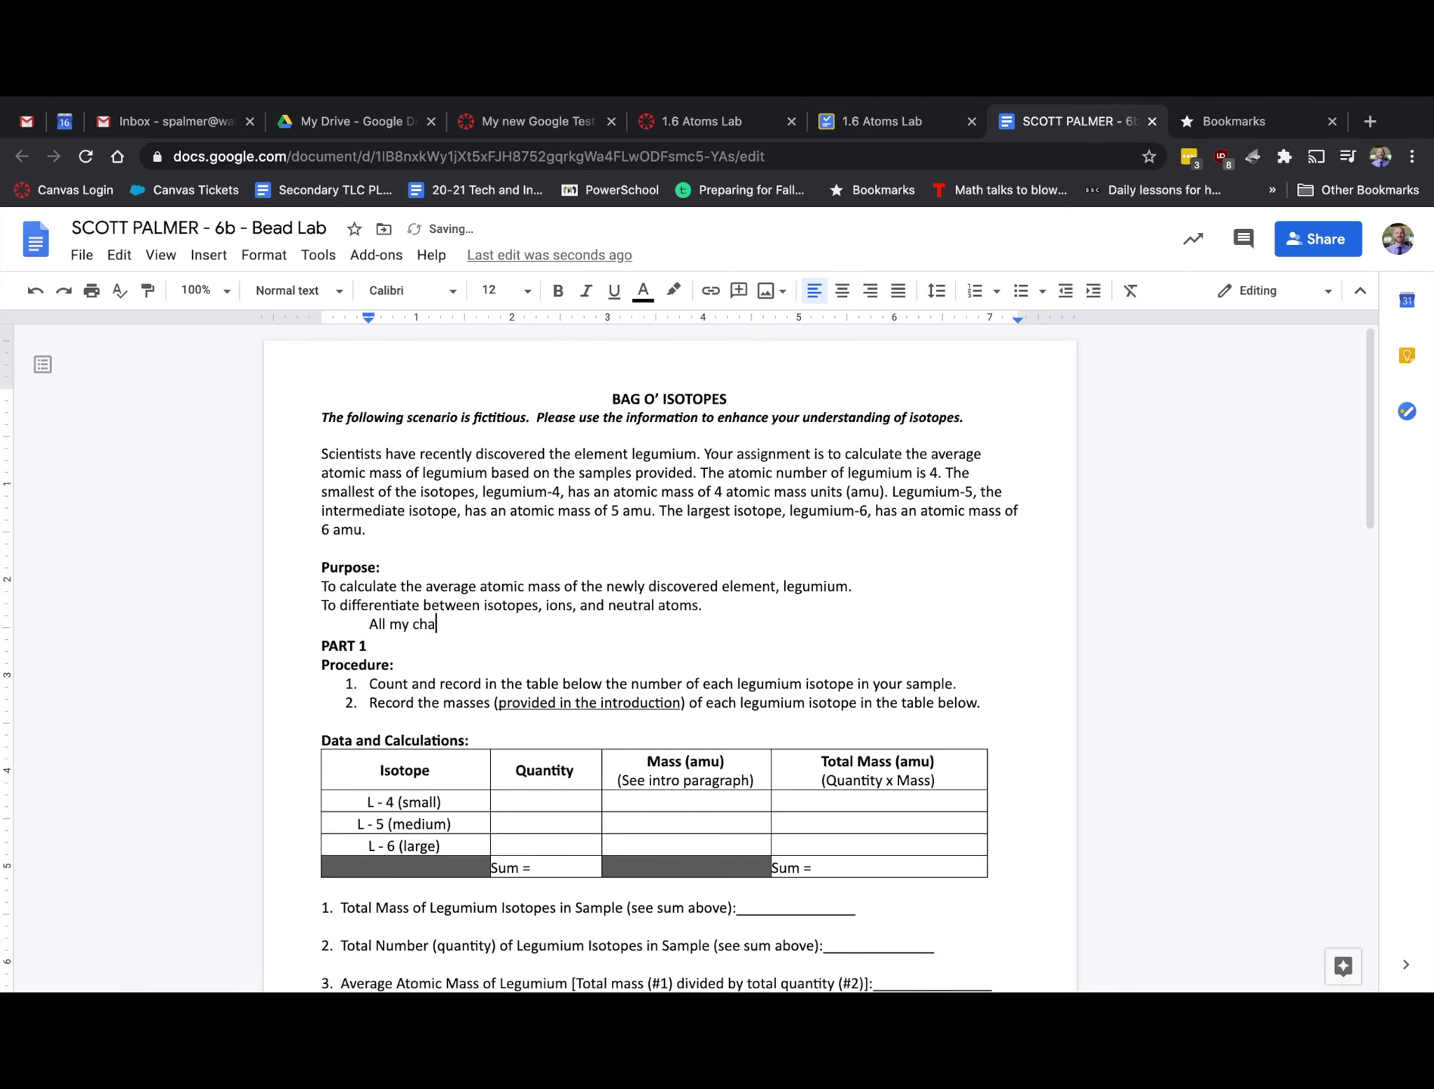
Enter "Yes" as the quantity for L - 4 (small) and "No" for L - 5 (medium) in the data table.
click(537, 803)
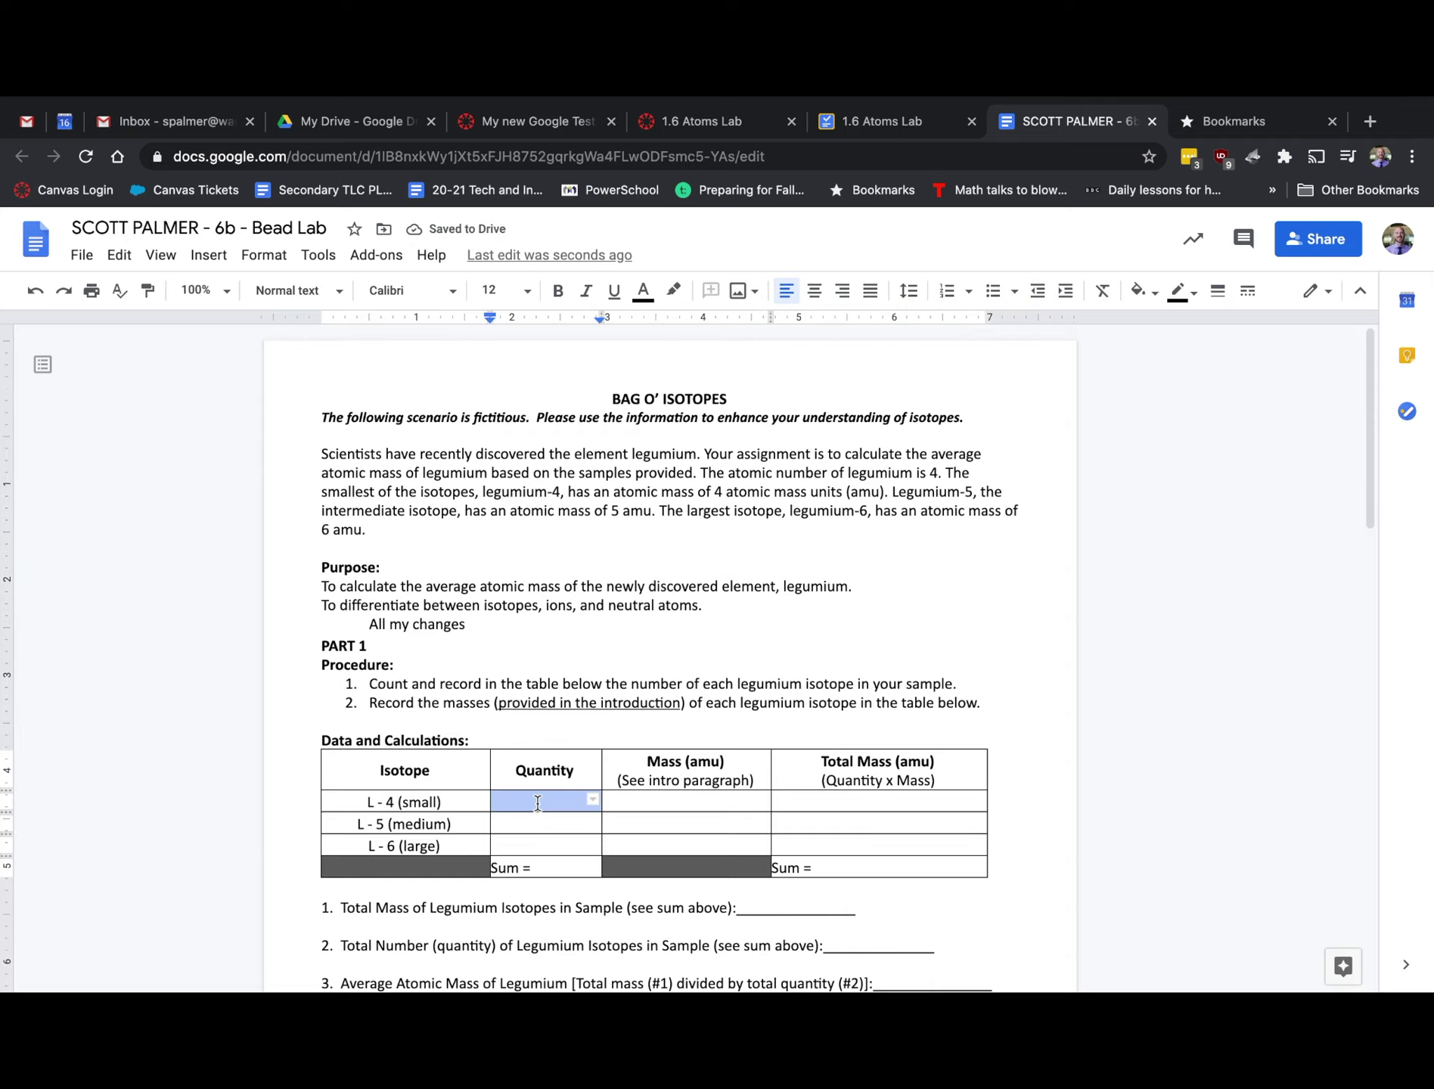
text(Yes)
click(540, 828)
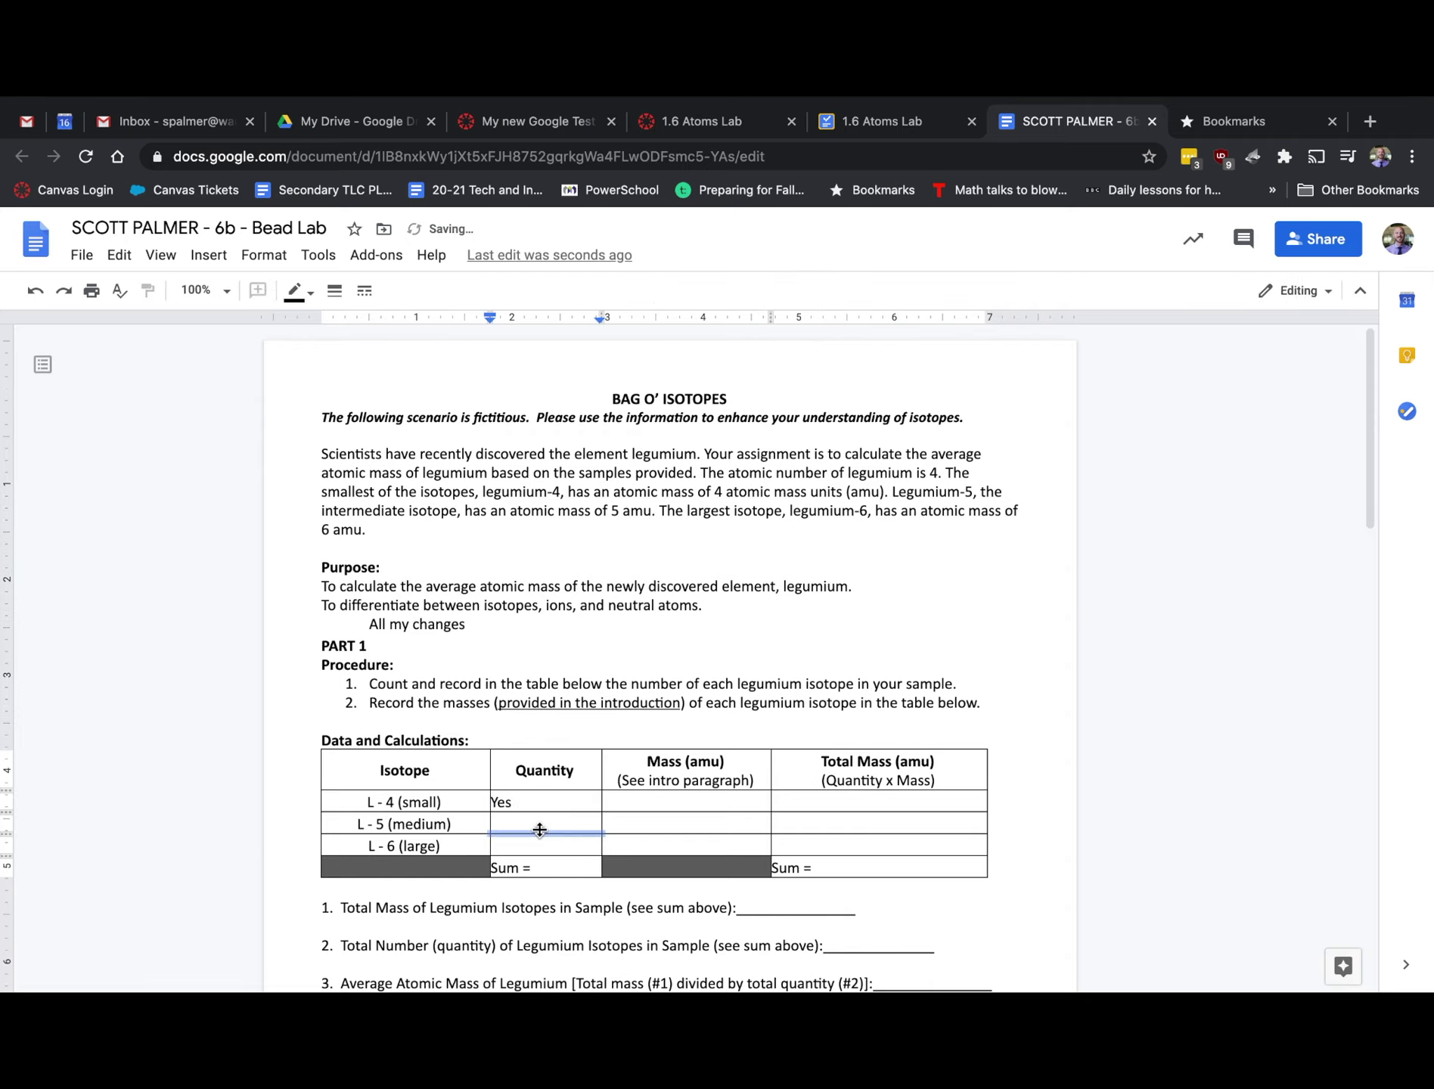
text(N)
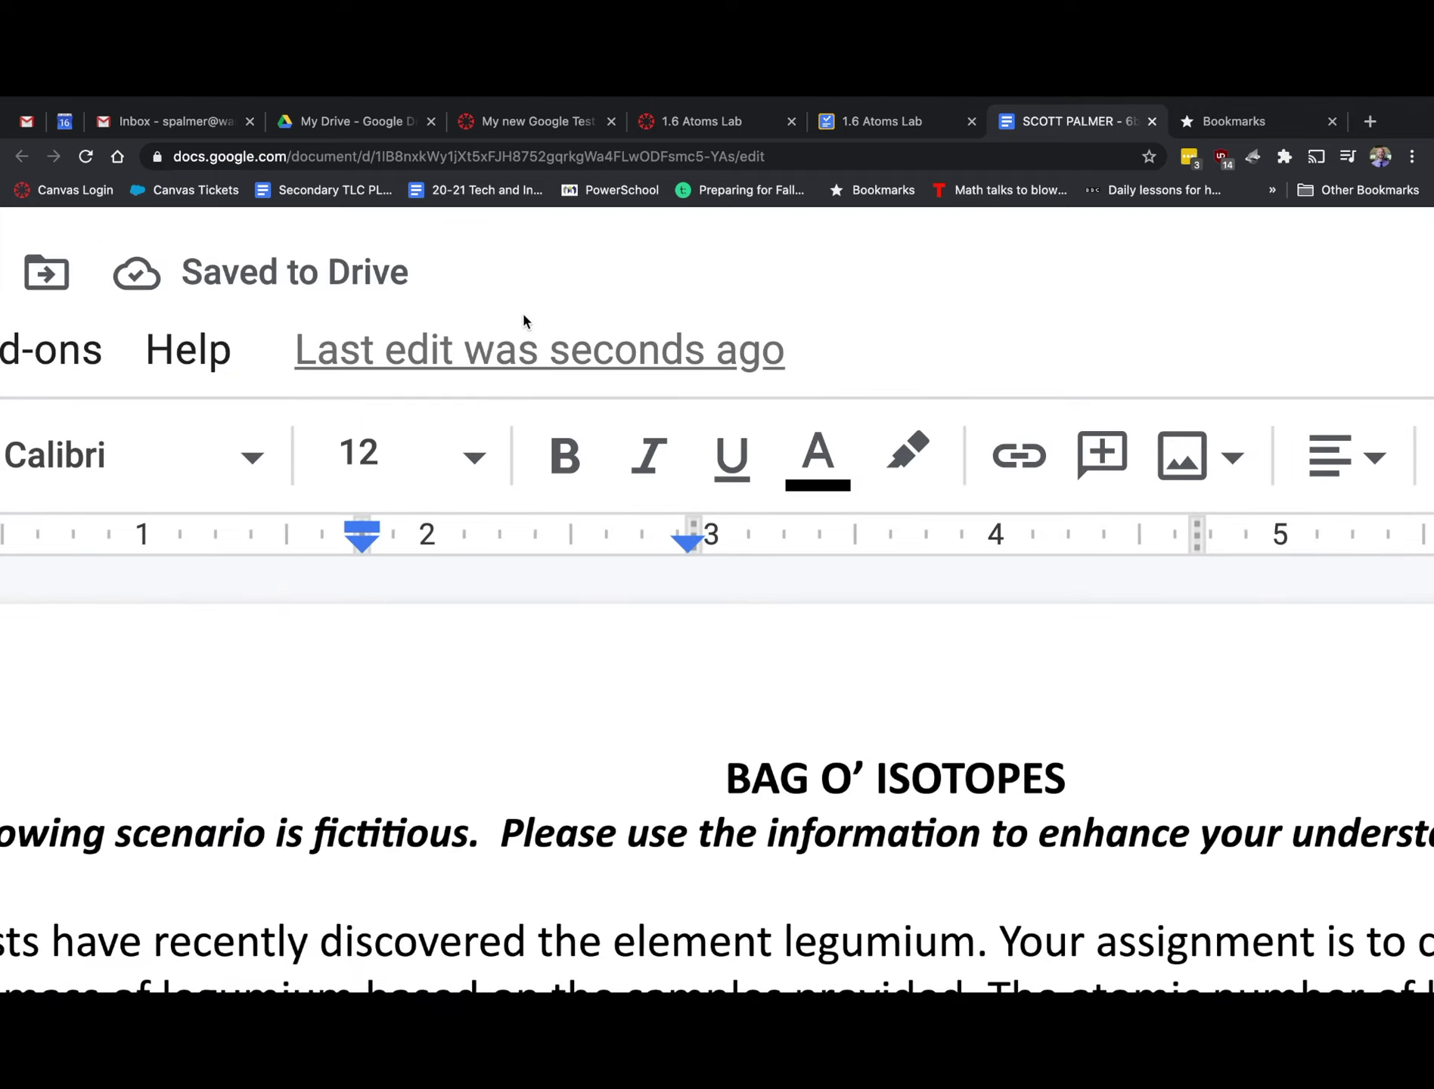
scroll(587, 342, down, 5)
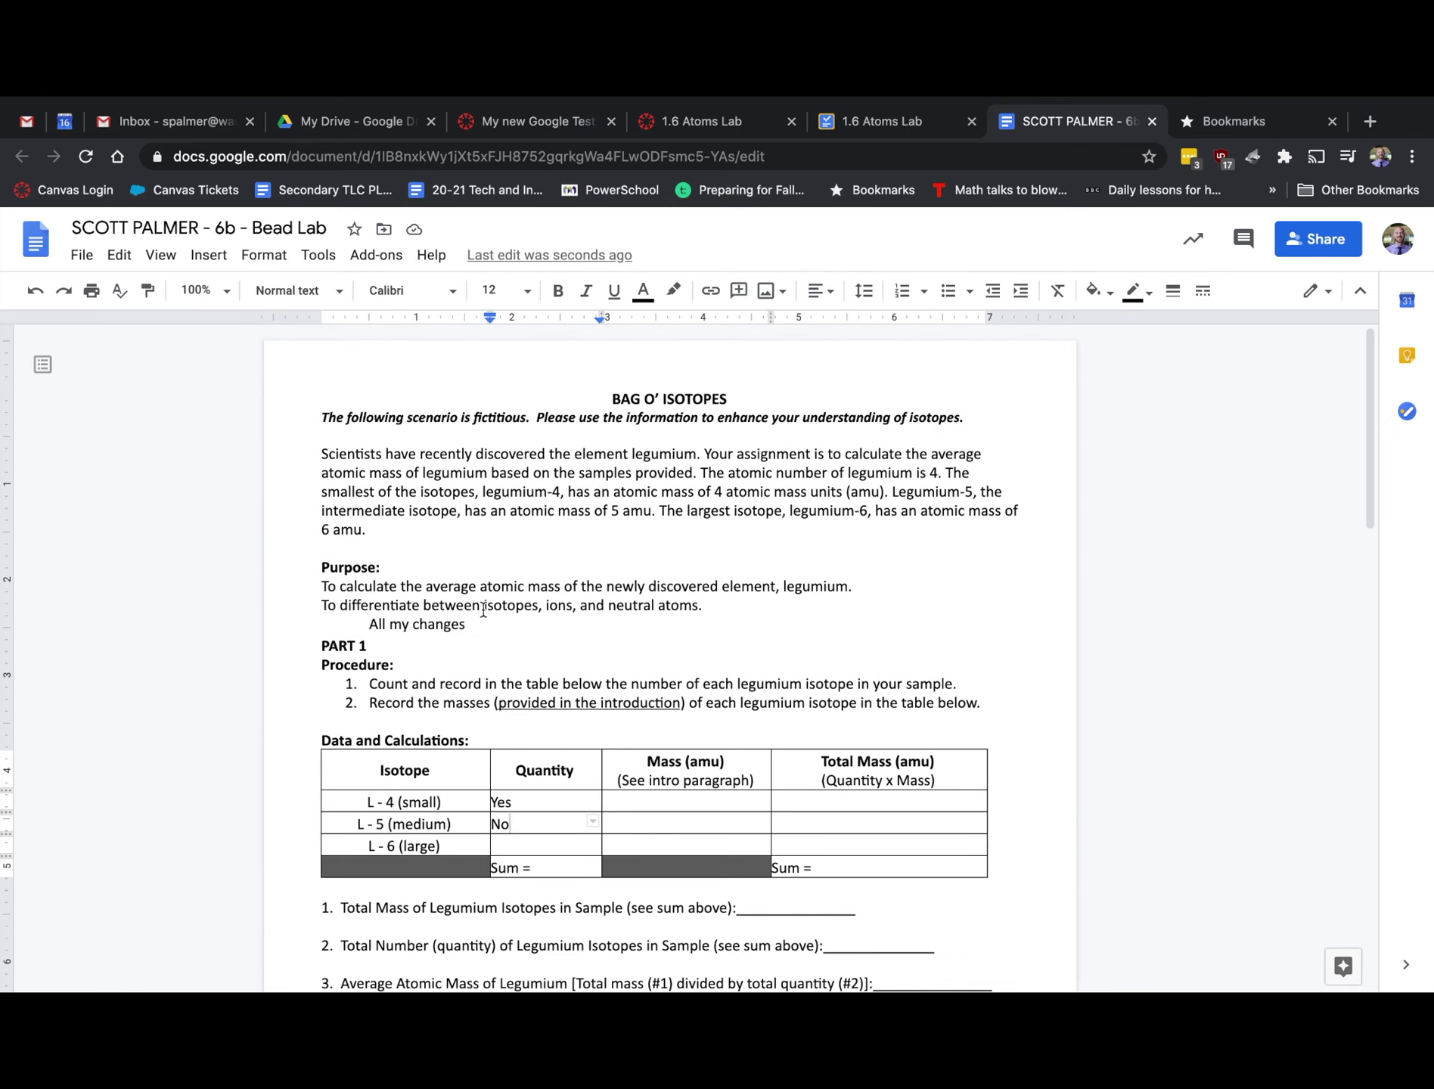
Highlight the line "All my changes" in yellow and select the L - 4 (small) row's first two cells.
drag(484, 625, 308, 623)
click(673, 291)
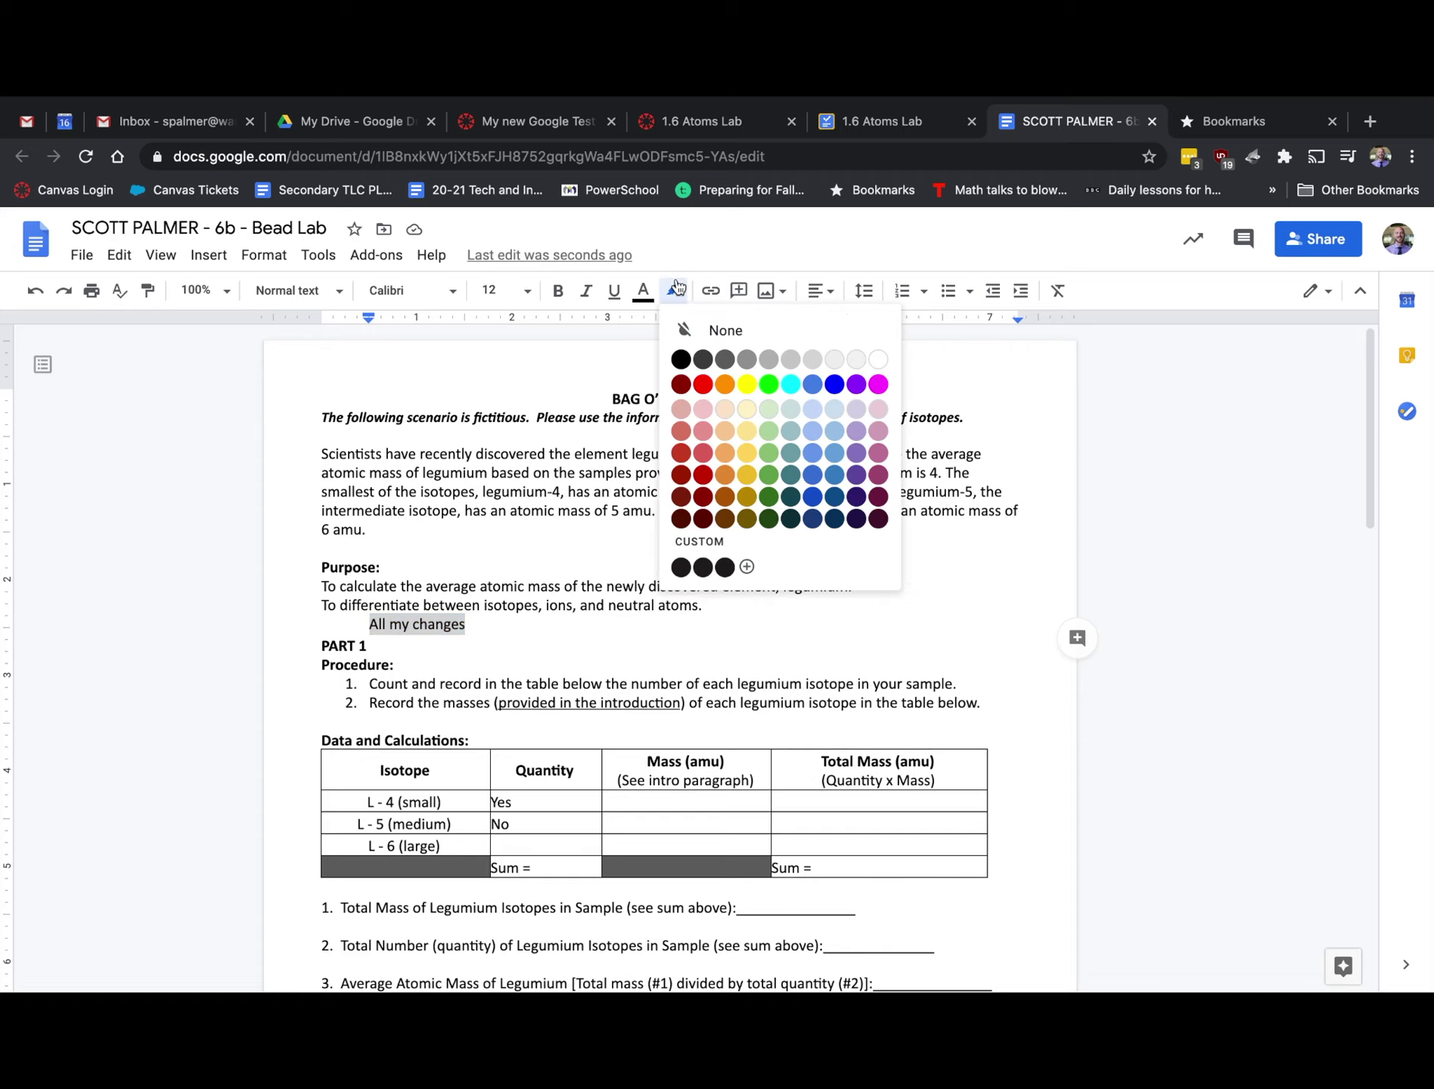
click(742, 380)
drag(552, 800, 484, 800)
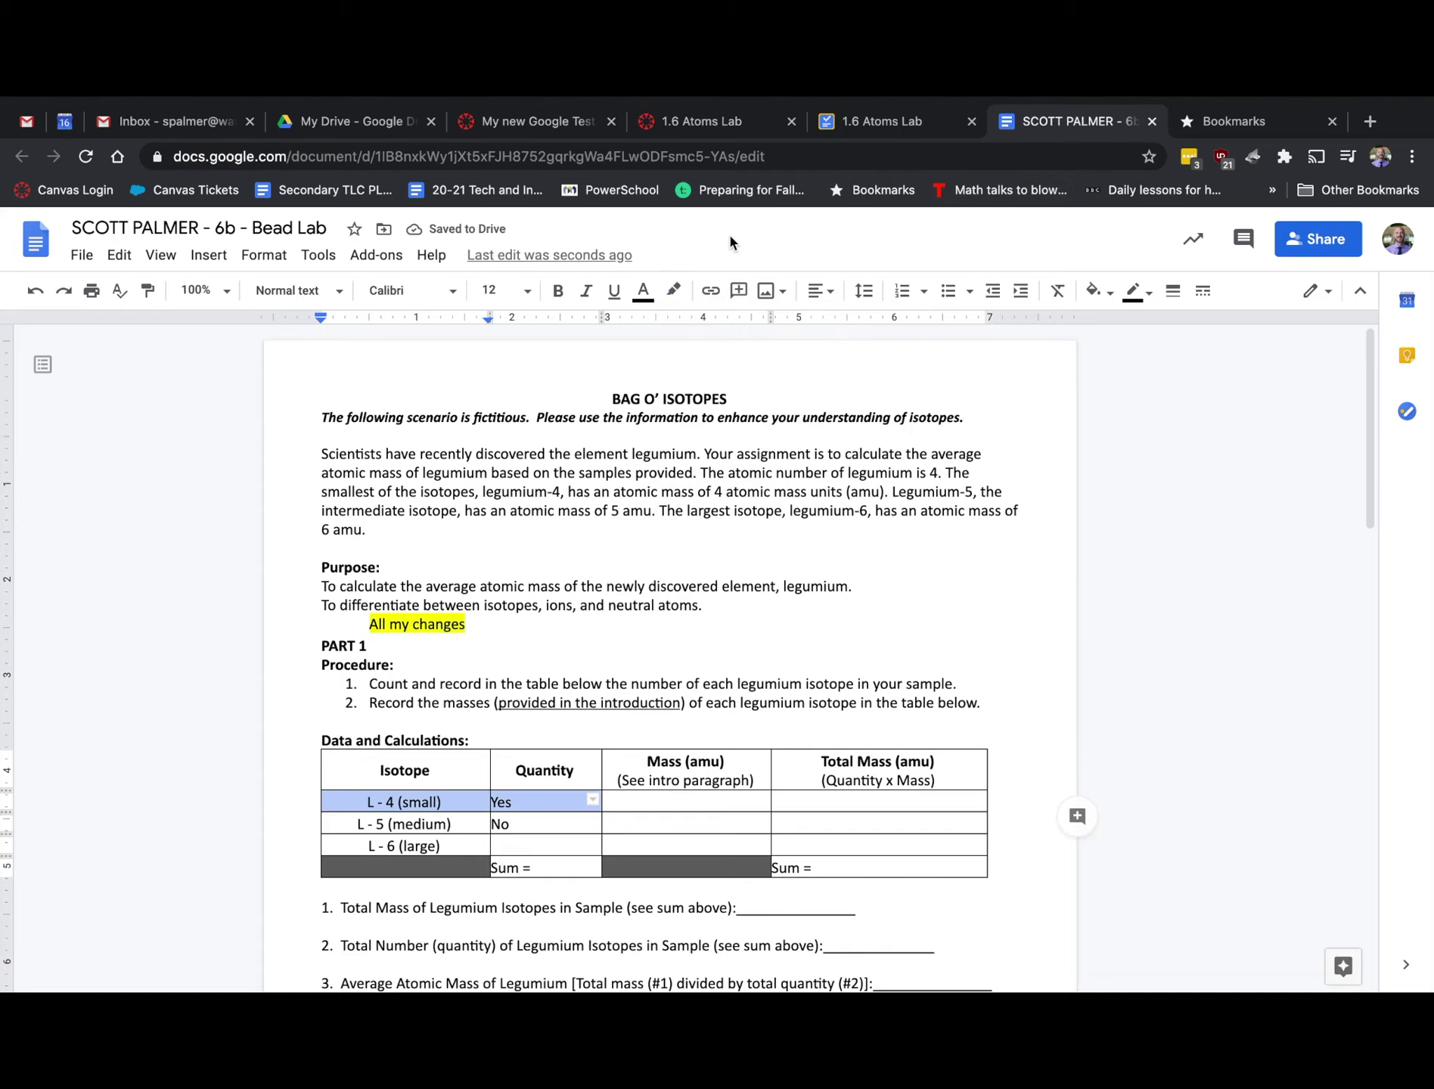
Close the Bead Lab document and submit the attached file for the 1.6 Atoms Lab assignment.
click(1151, 122)
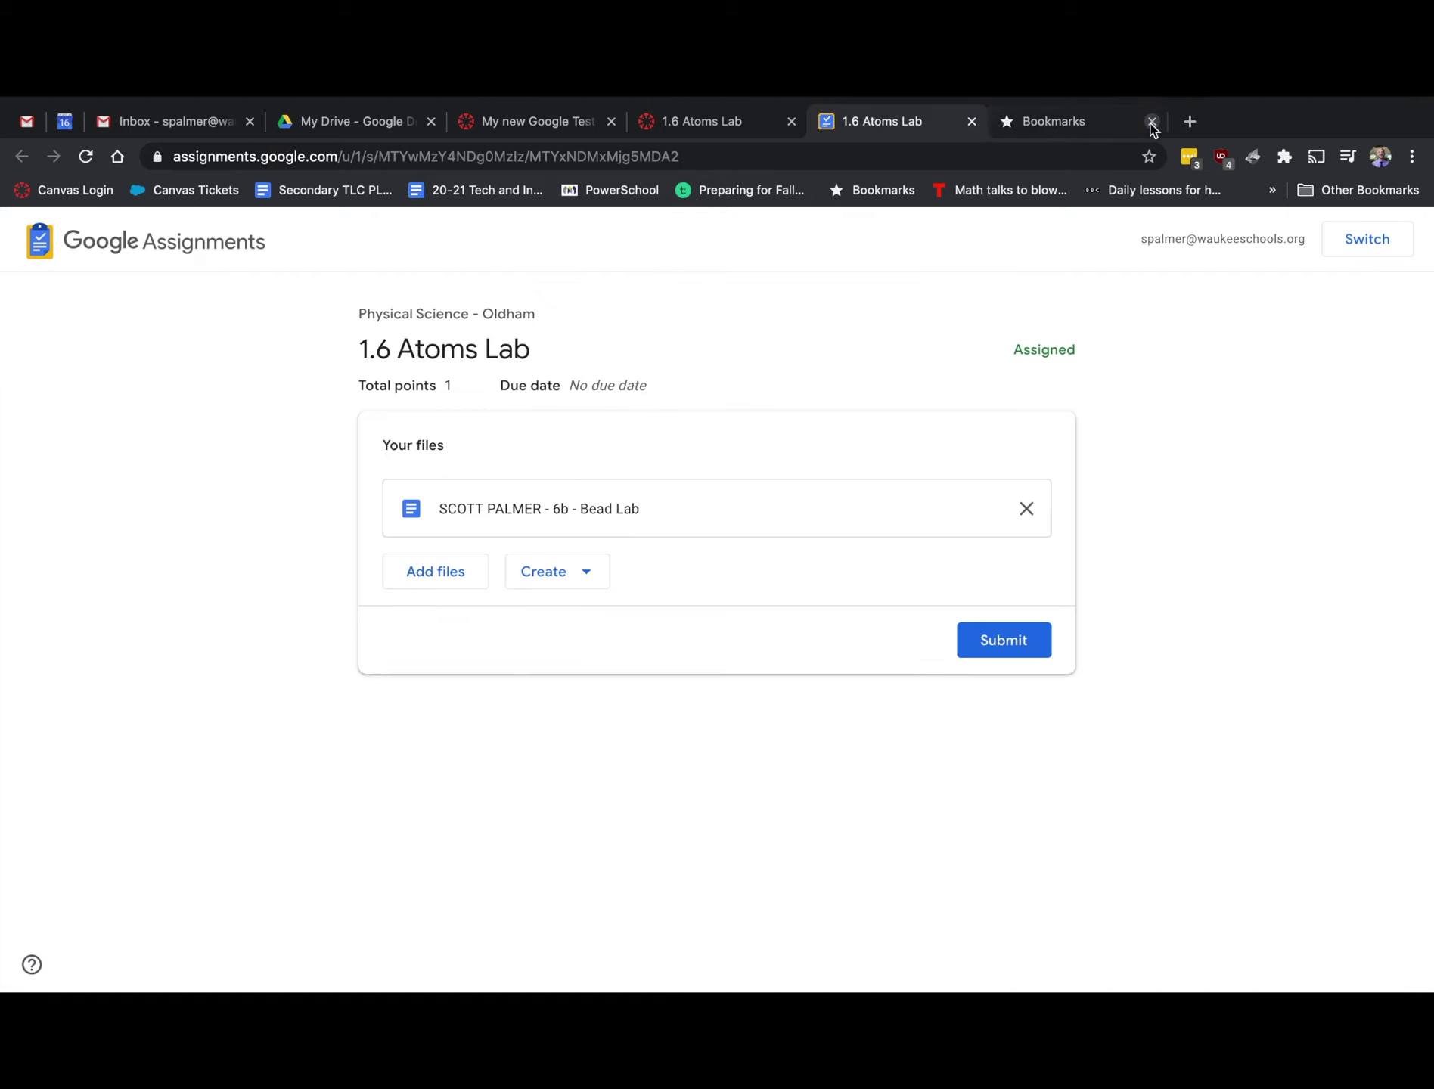
click(985, 647)
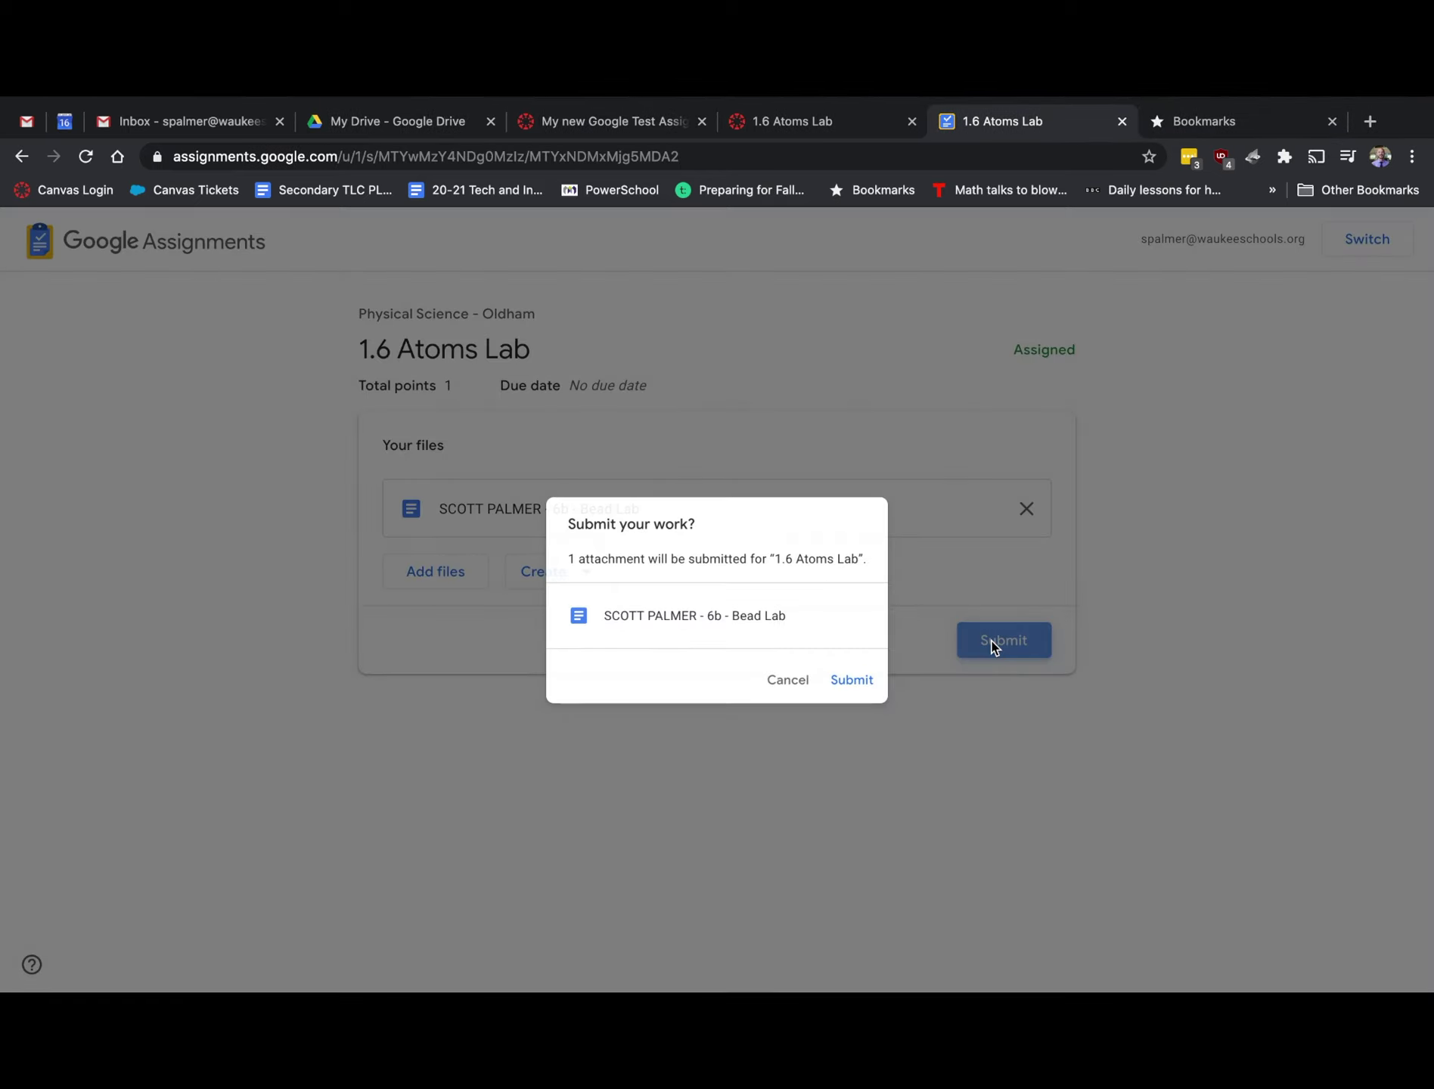
click(875, 692)
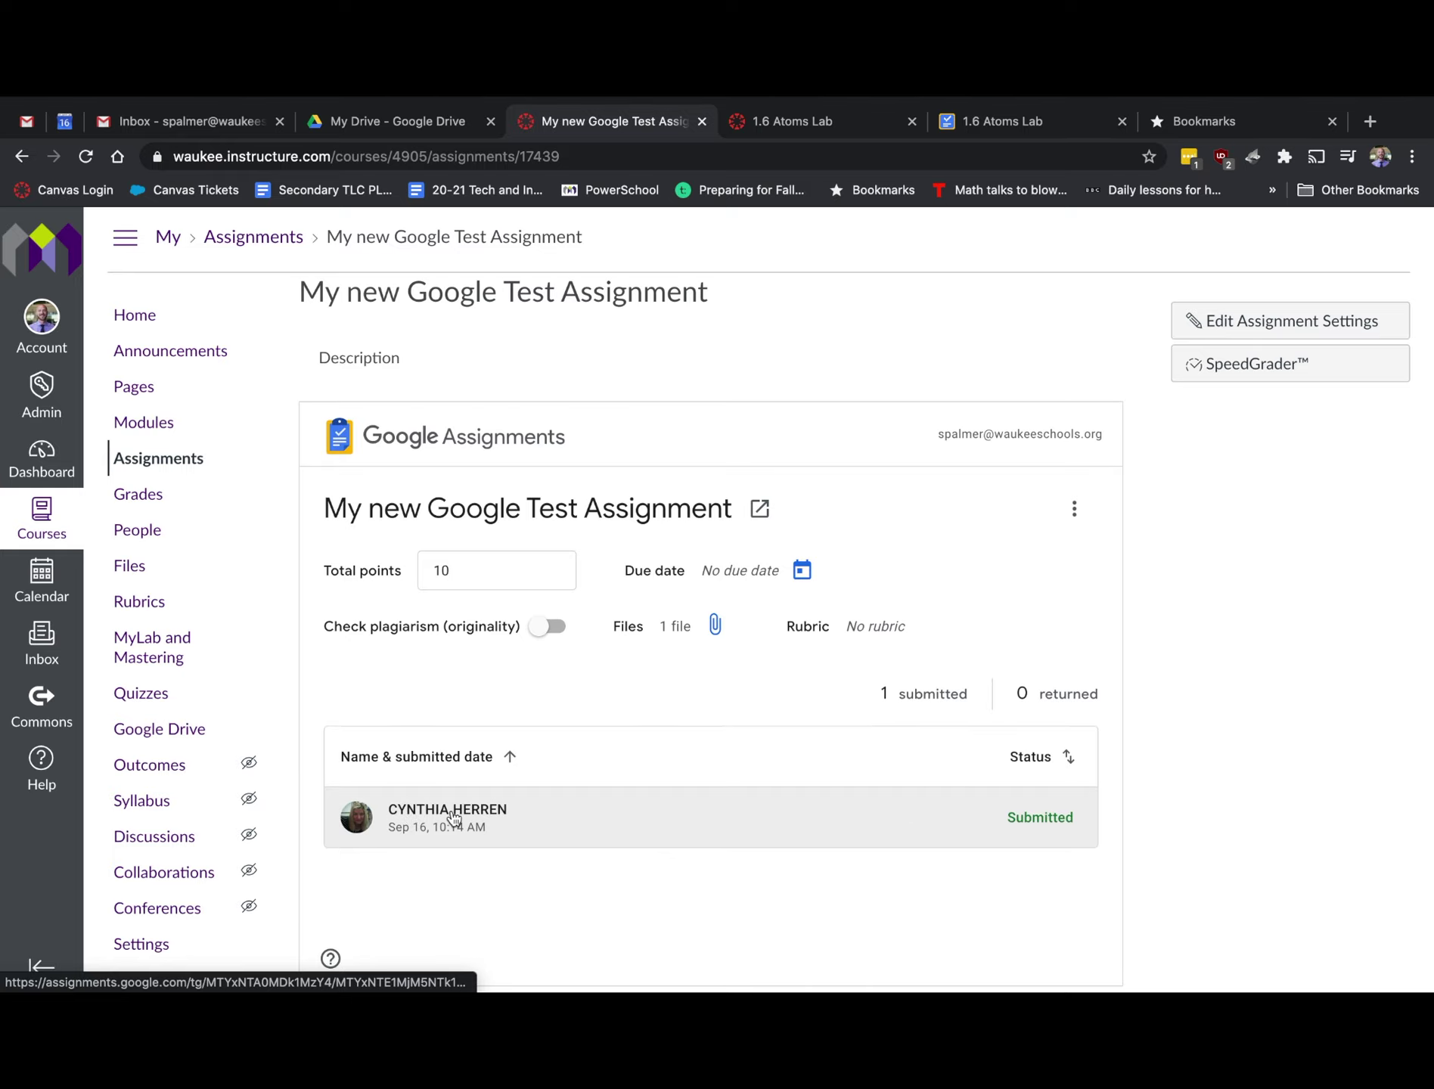
Switch to the sandbox course's assignments list, reopen My new Google Test Assignment and open the student's submitted work.
click(181, 459)
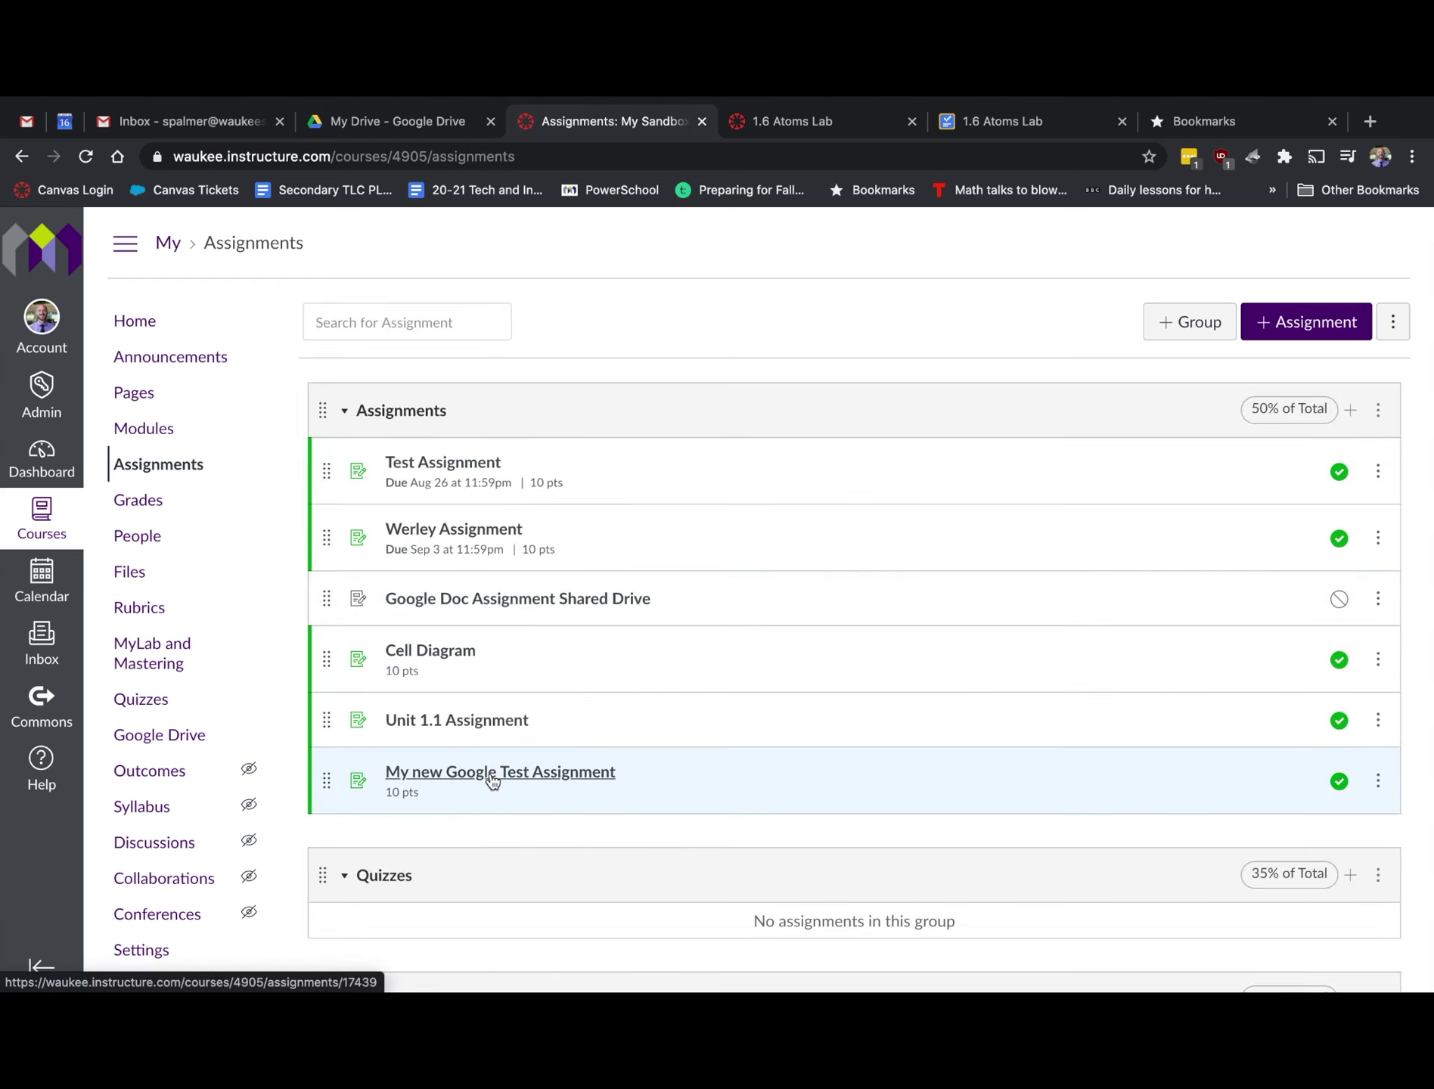
click(492, 778)
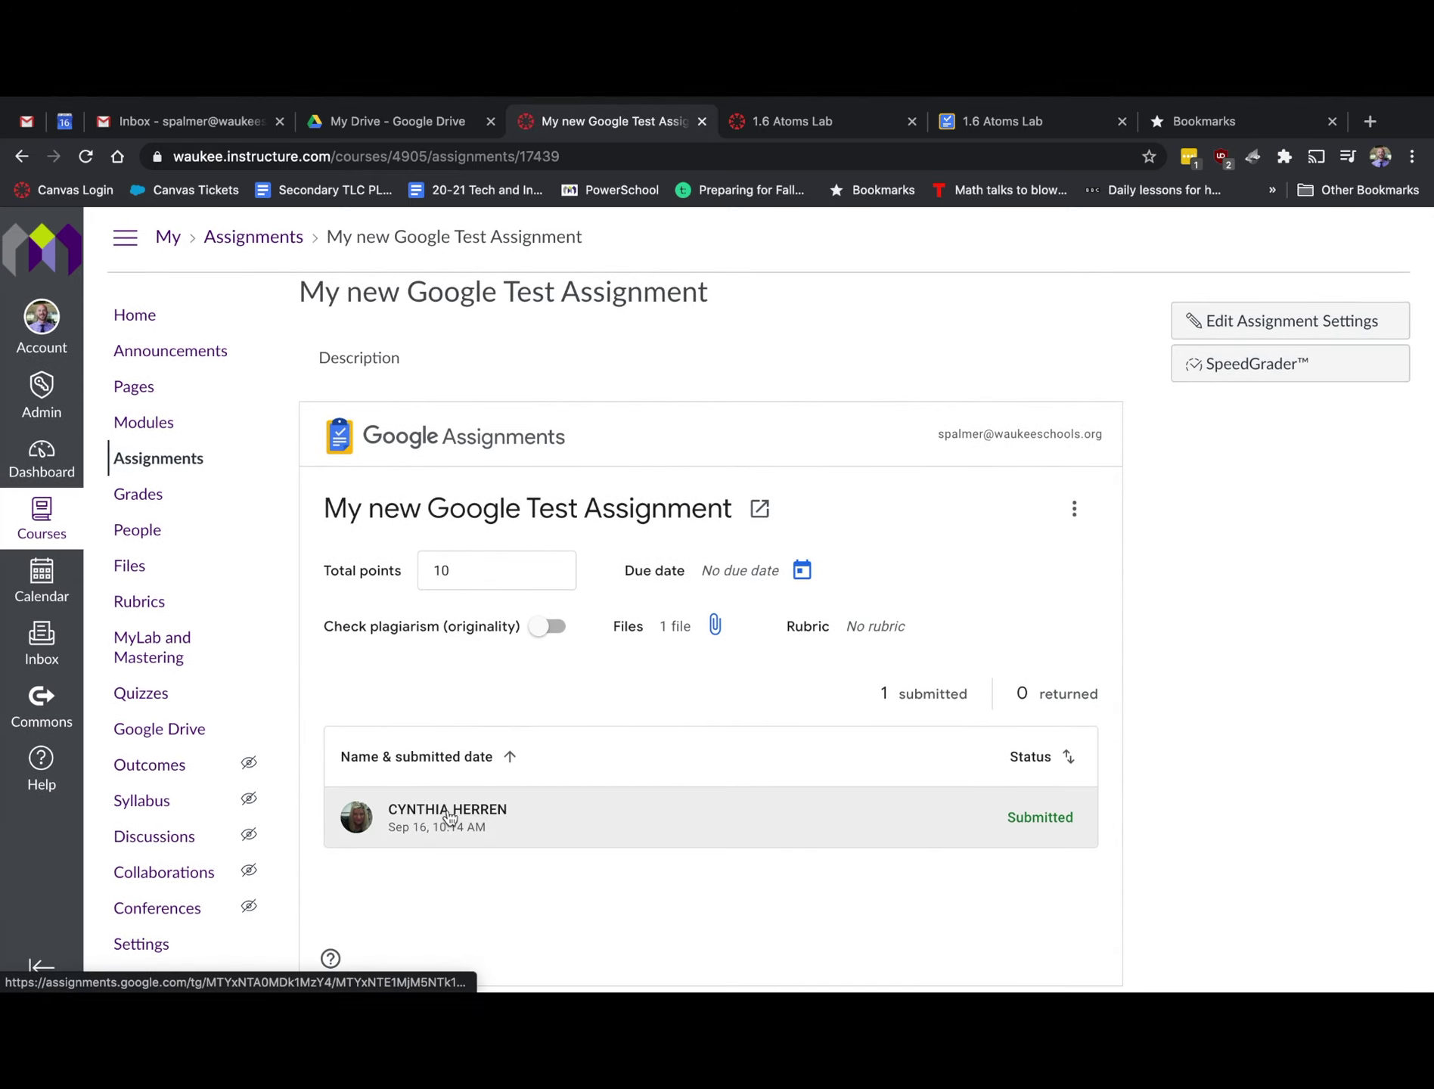
click(449, 817)
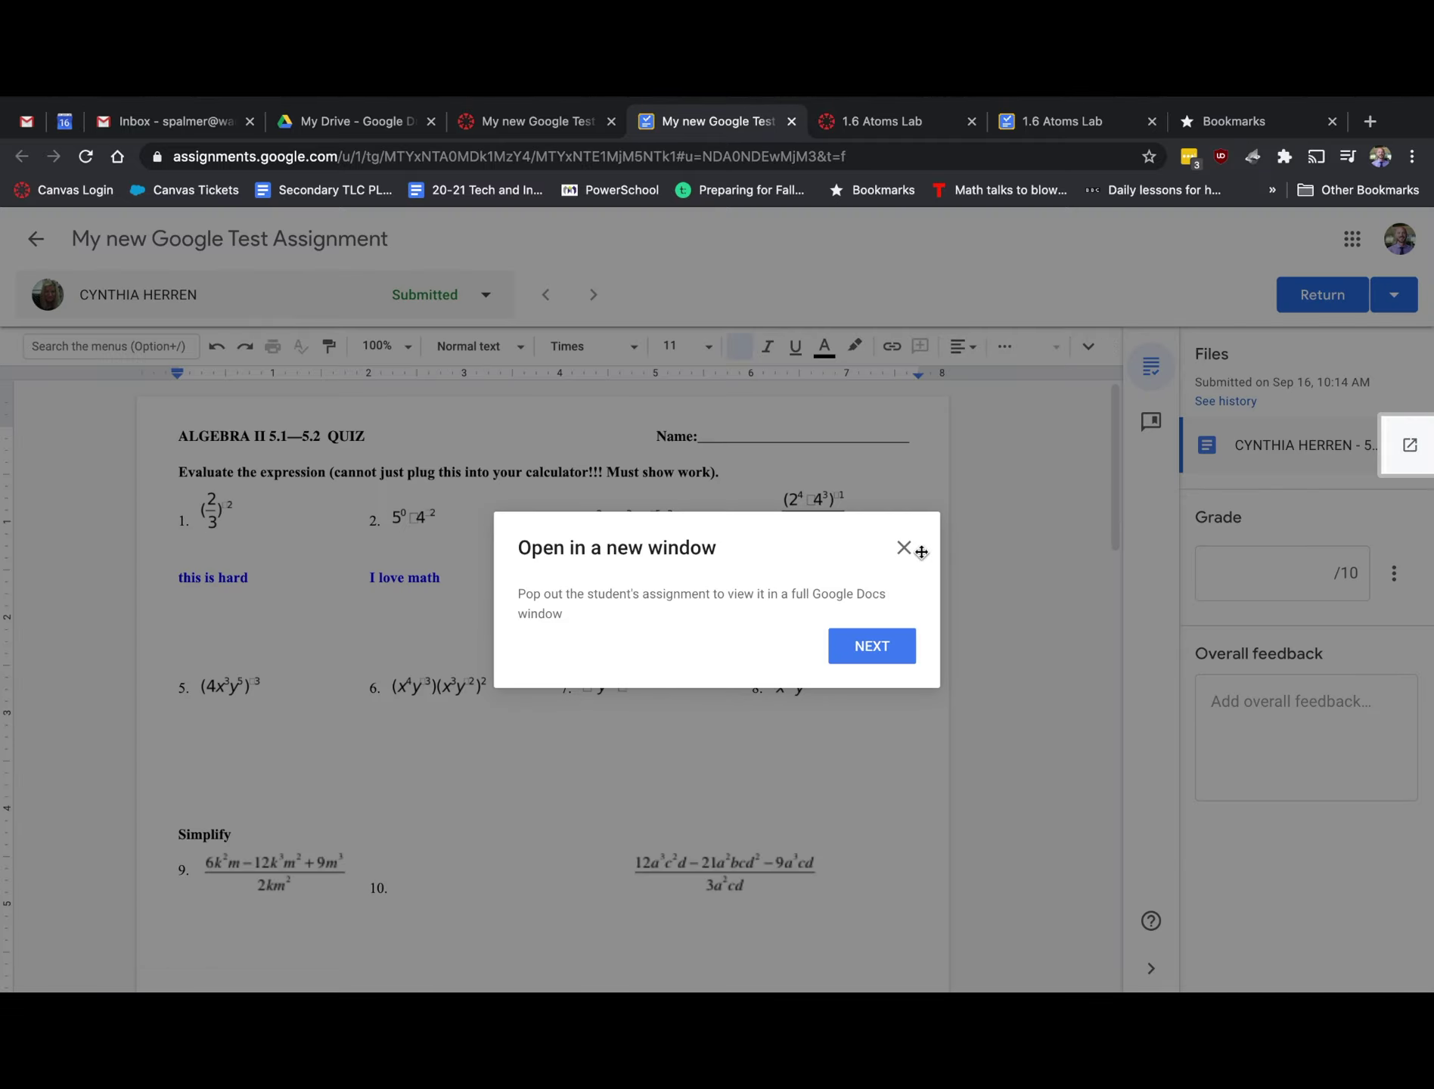
Go through the introductory grading tips, from opening work in a new window to the comment bank and returning work.
click(870, 645)
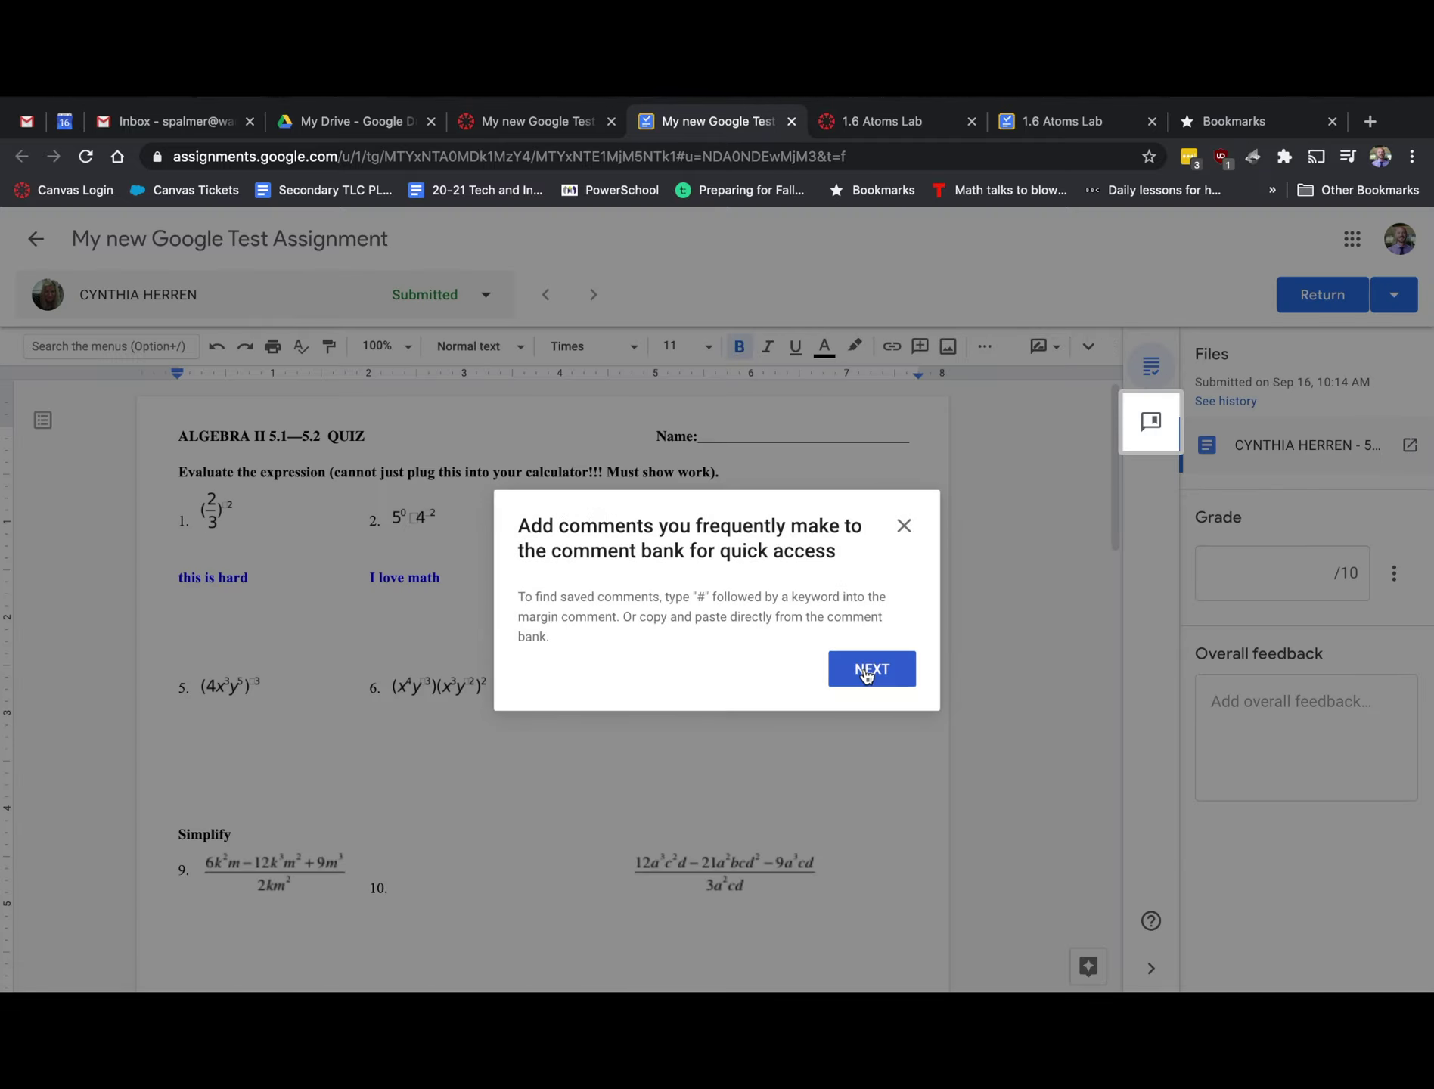
click(869, 668)
click(867, 664)
click(865, 670)
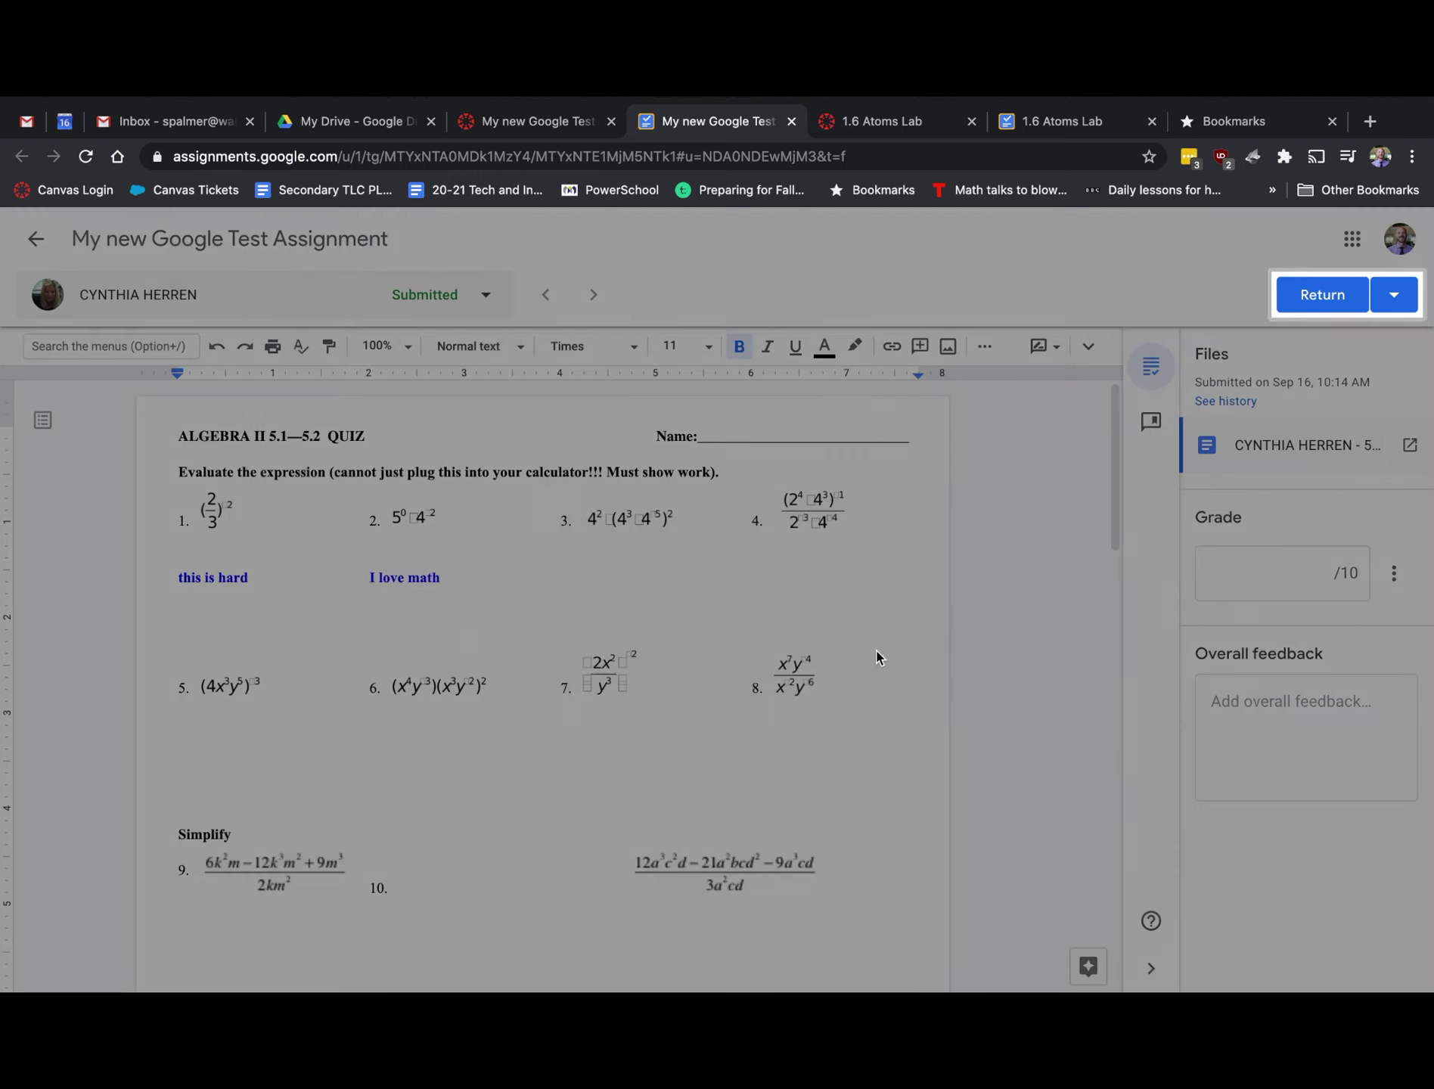
Set the submission's grade to 8 out of 10 and select the line with the answers "this is hard" and "I love math".
click(1253, 574)
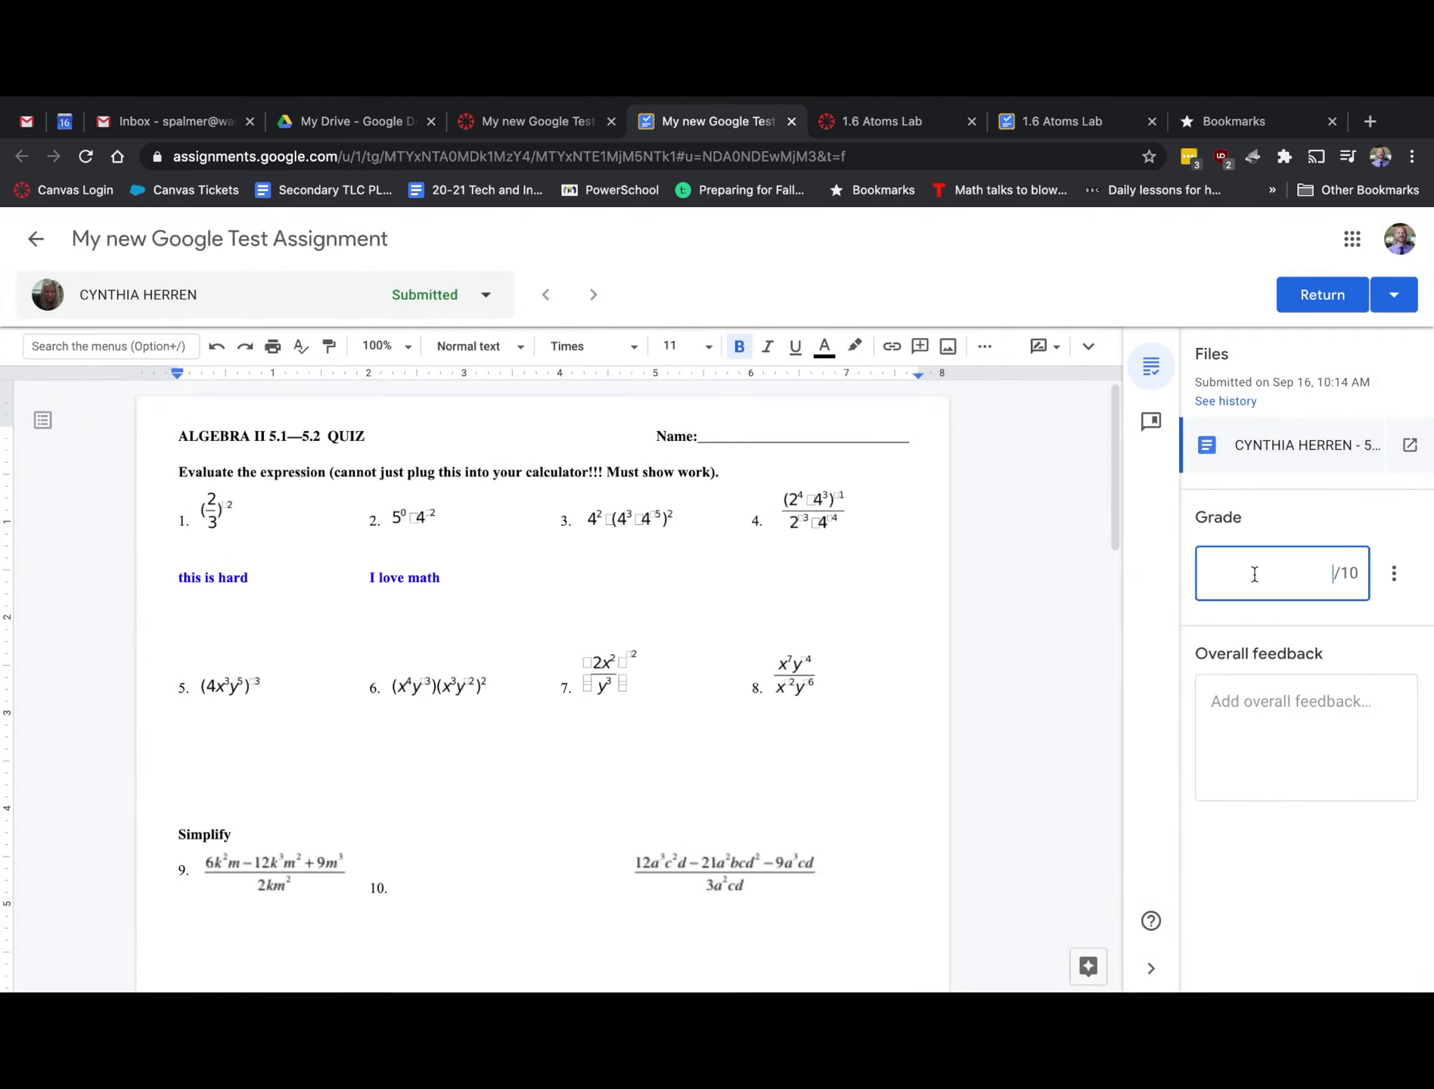
text(8)
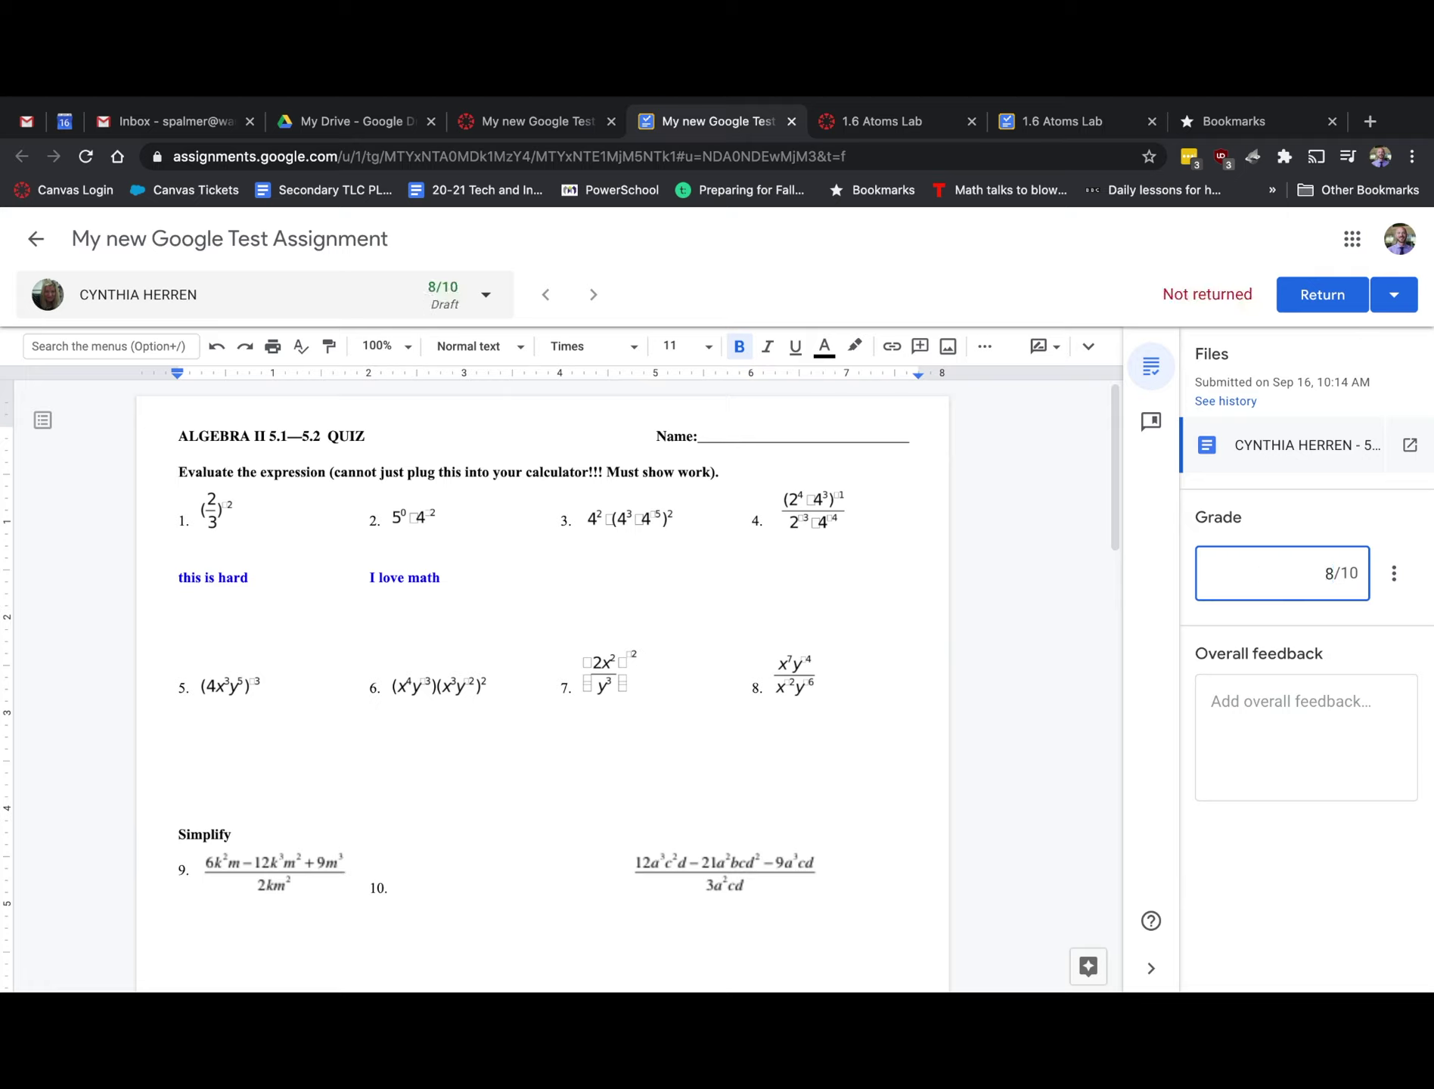
triple_click(406, 581)
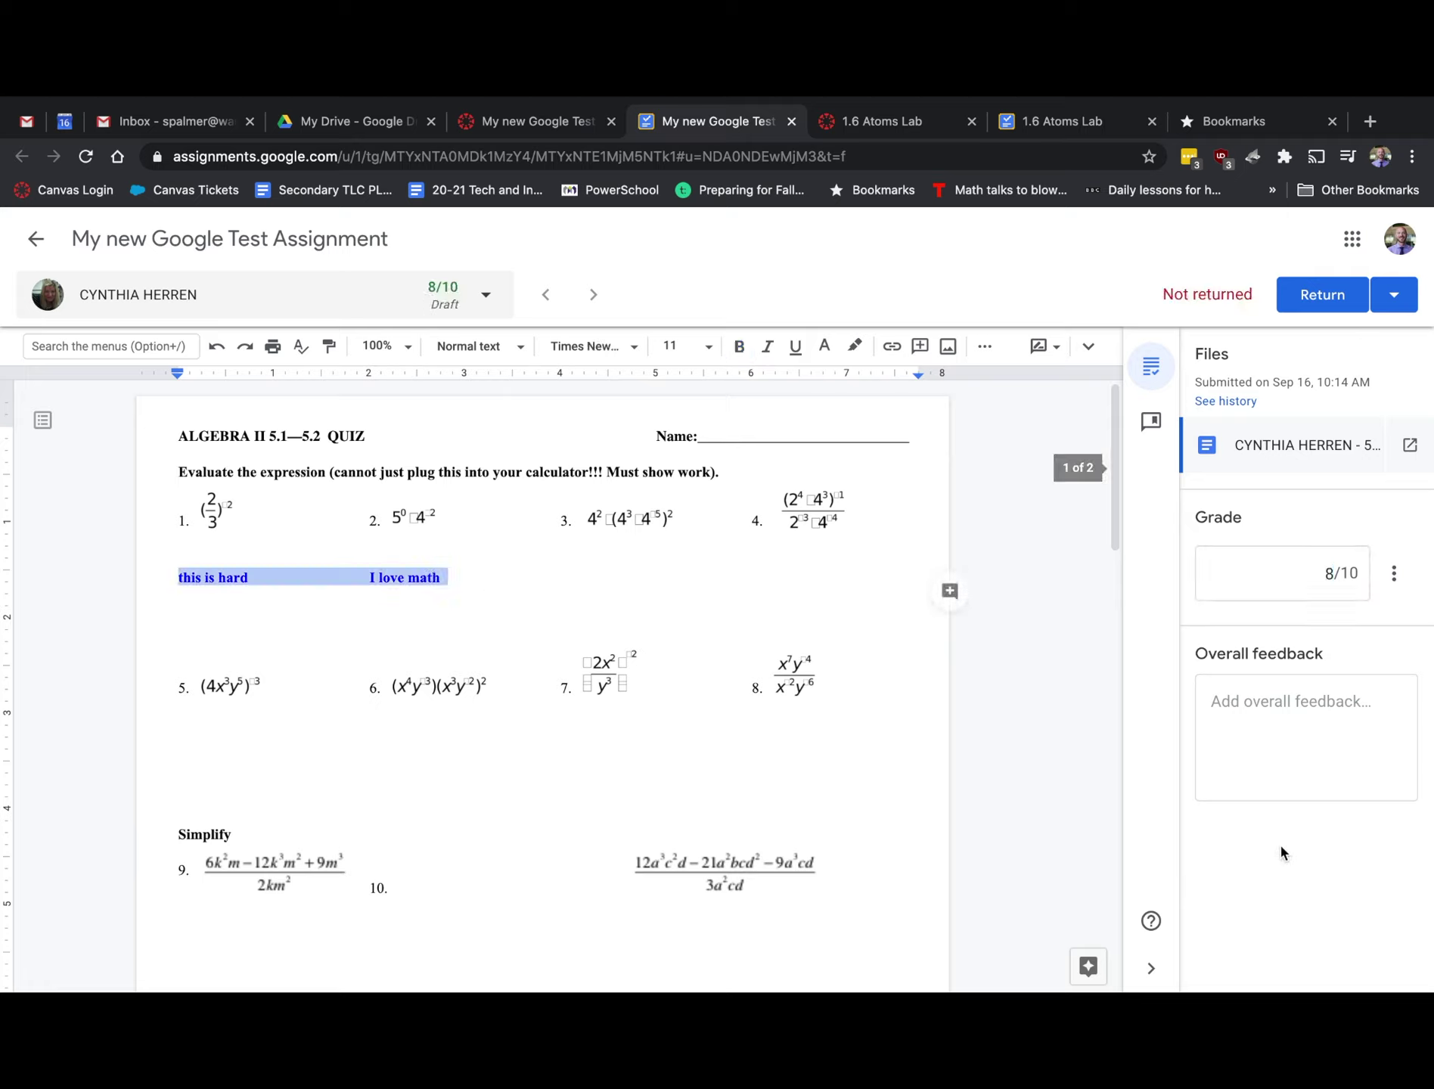
Add overall feedback "Hey this is great, you forgot to do almost all of it. Let me know if I can help." and return the work.
click(1280, 707)
text(Hey this is g)
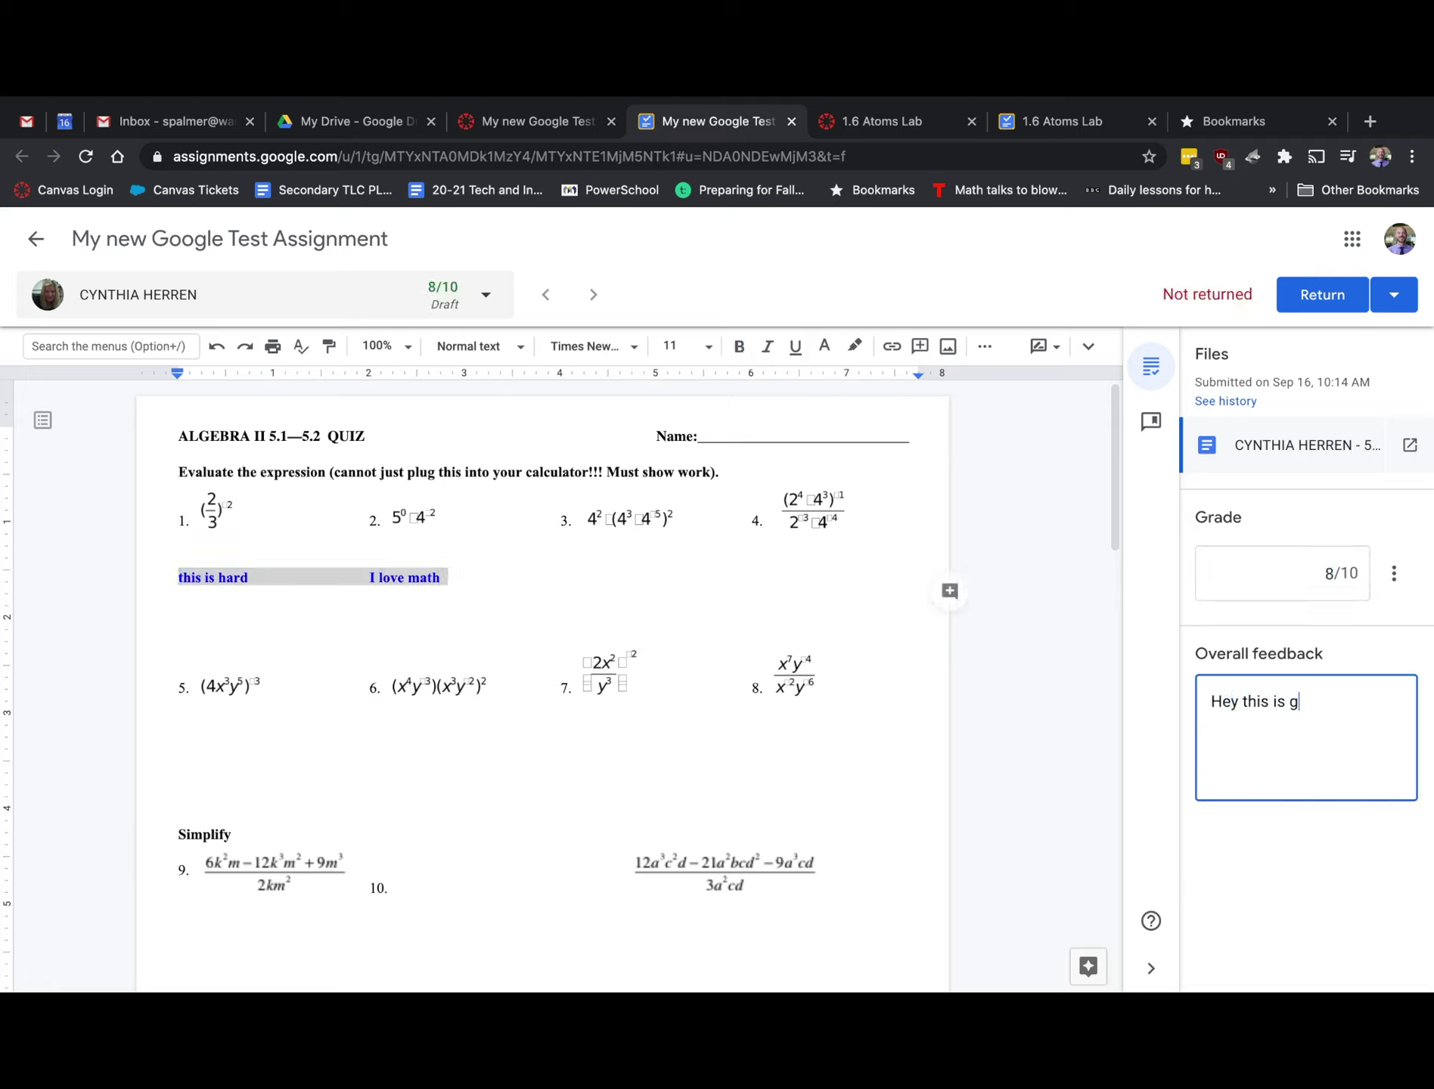
text(reat, you forgot to do almost all of it. )
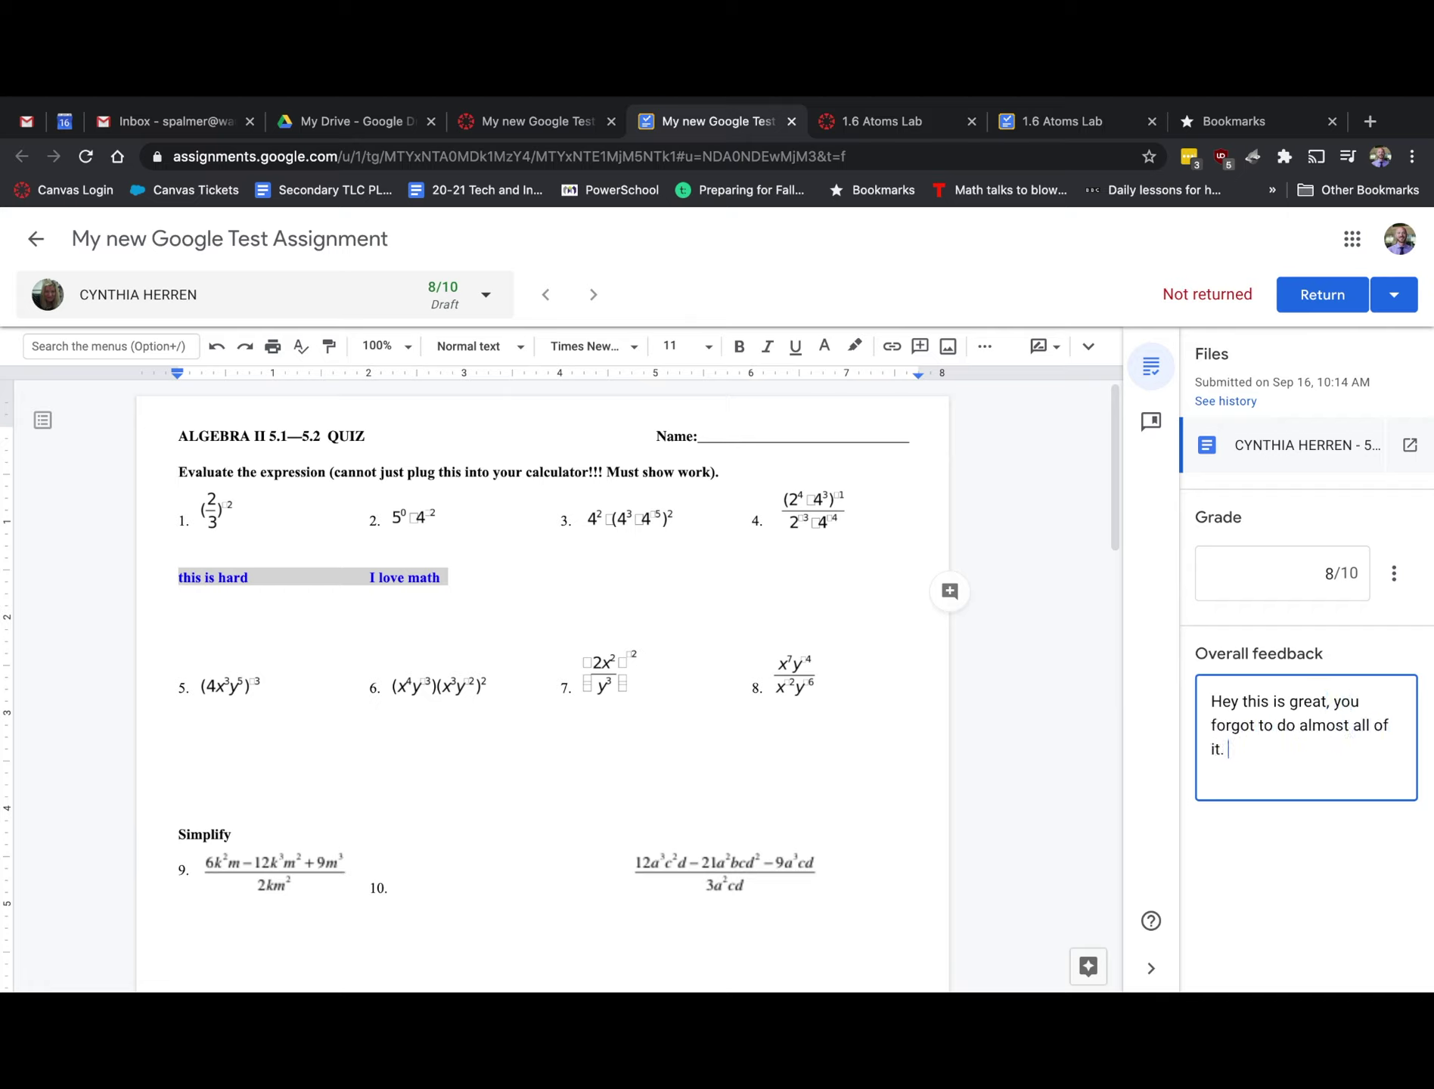
text(Let me know if I can help.)
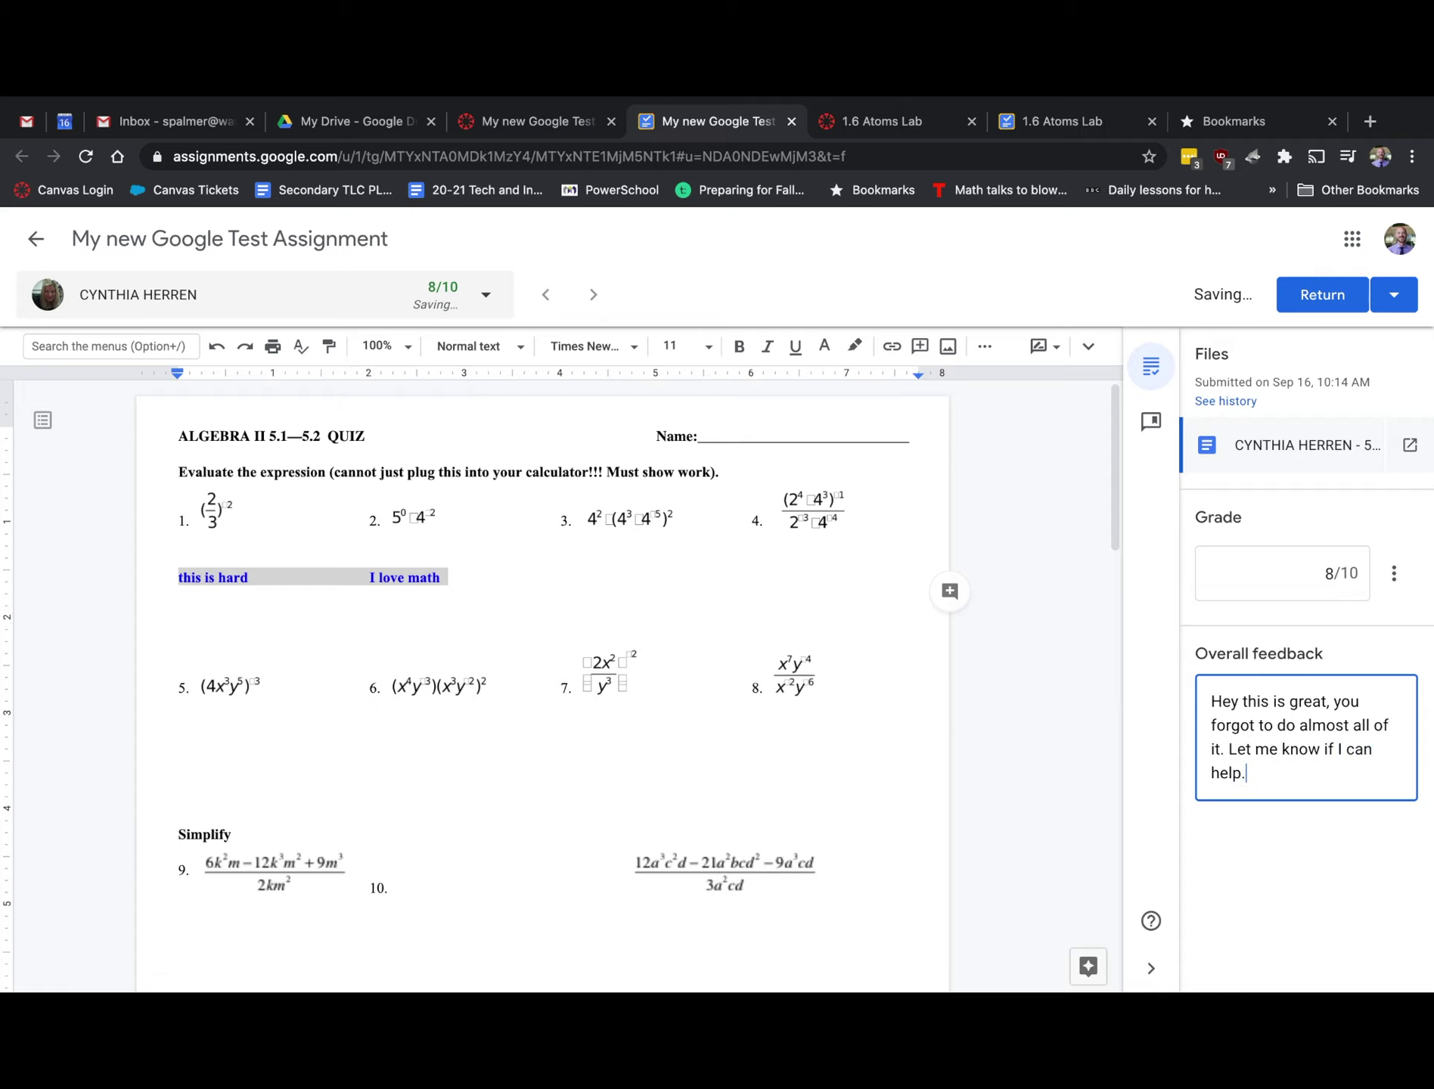
click(1345, 301)
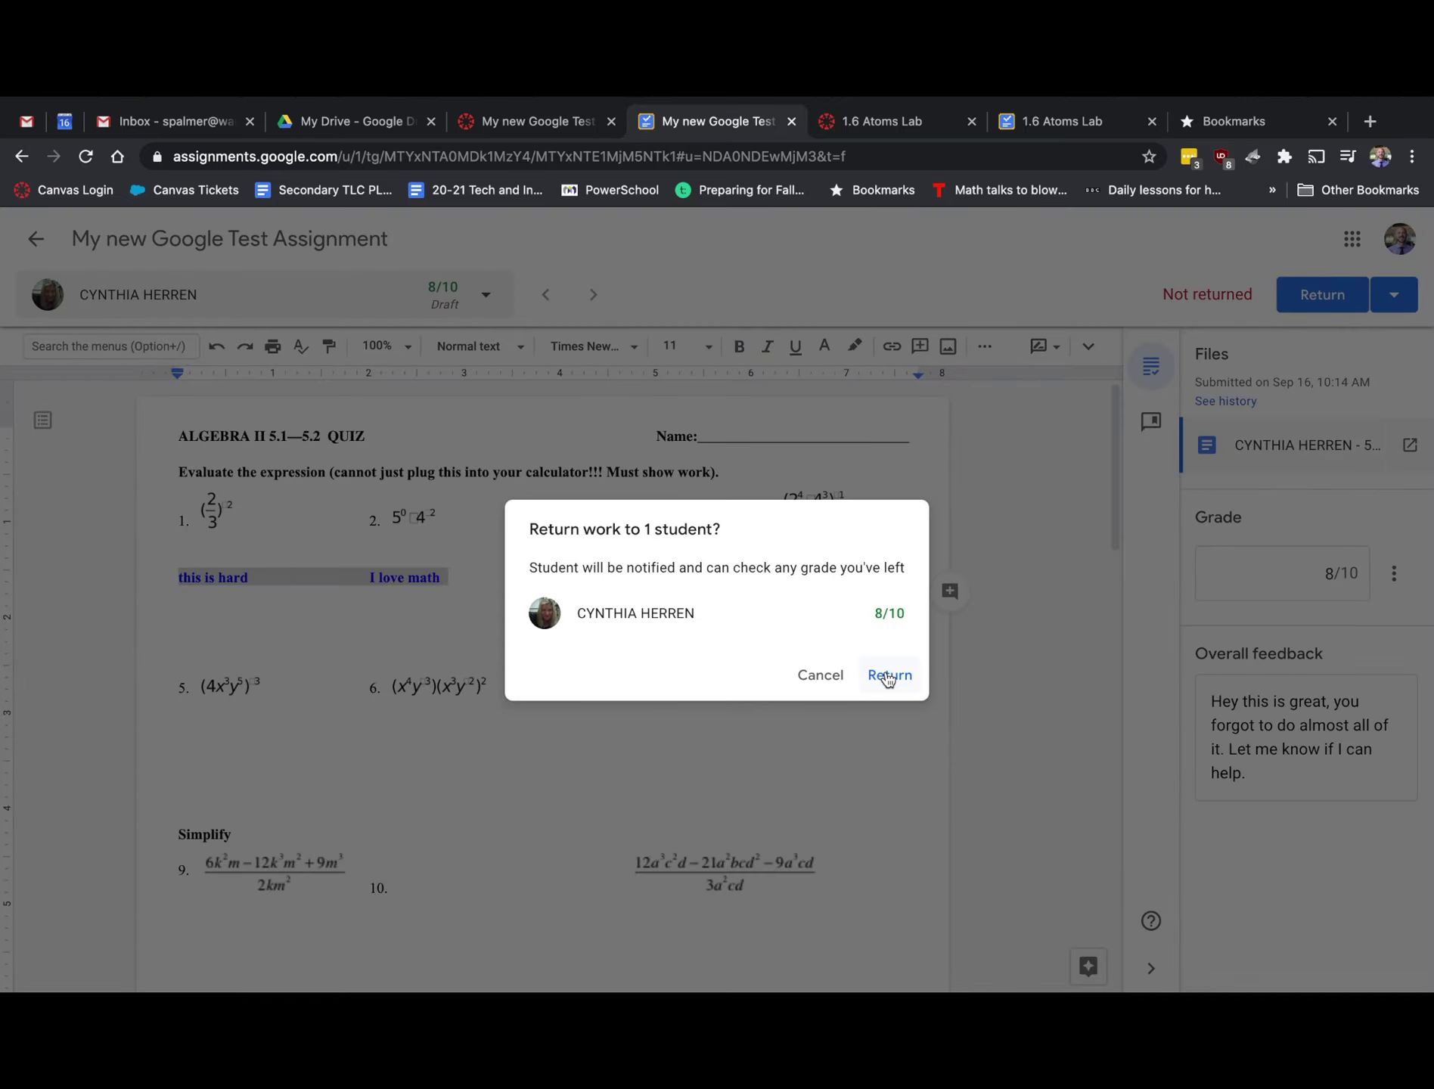
click(887, 677)
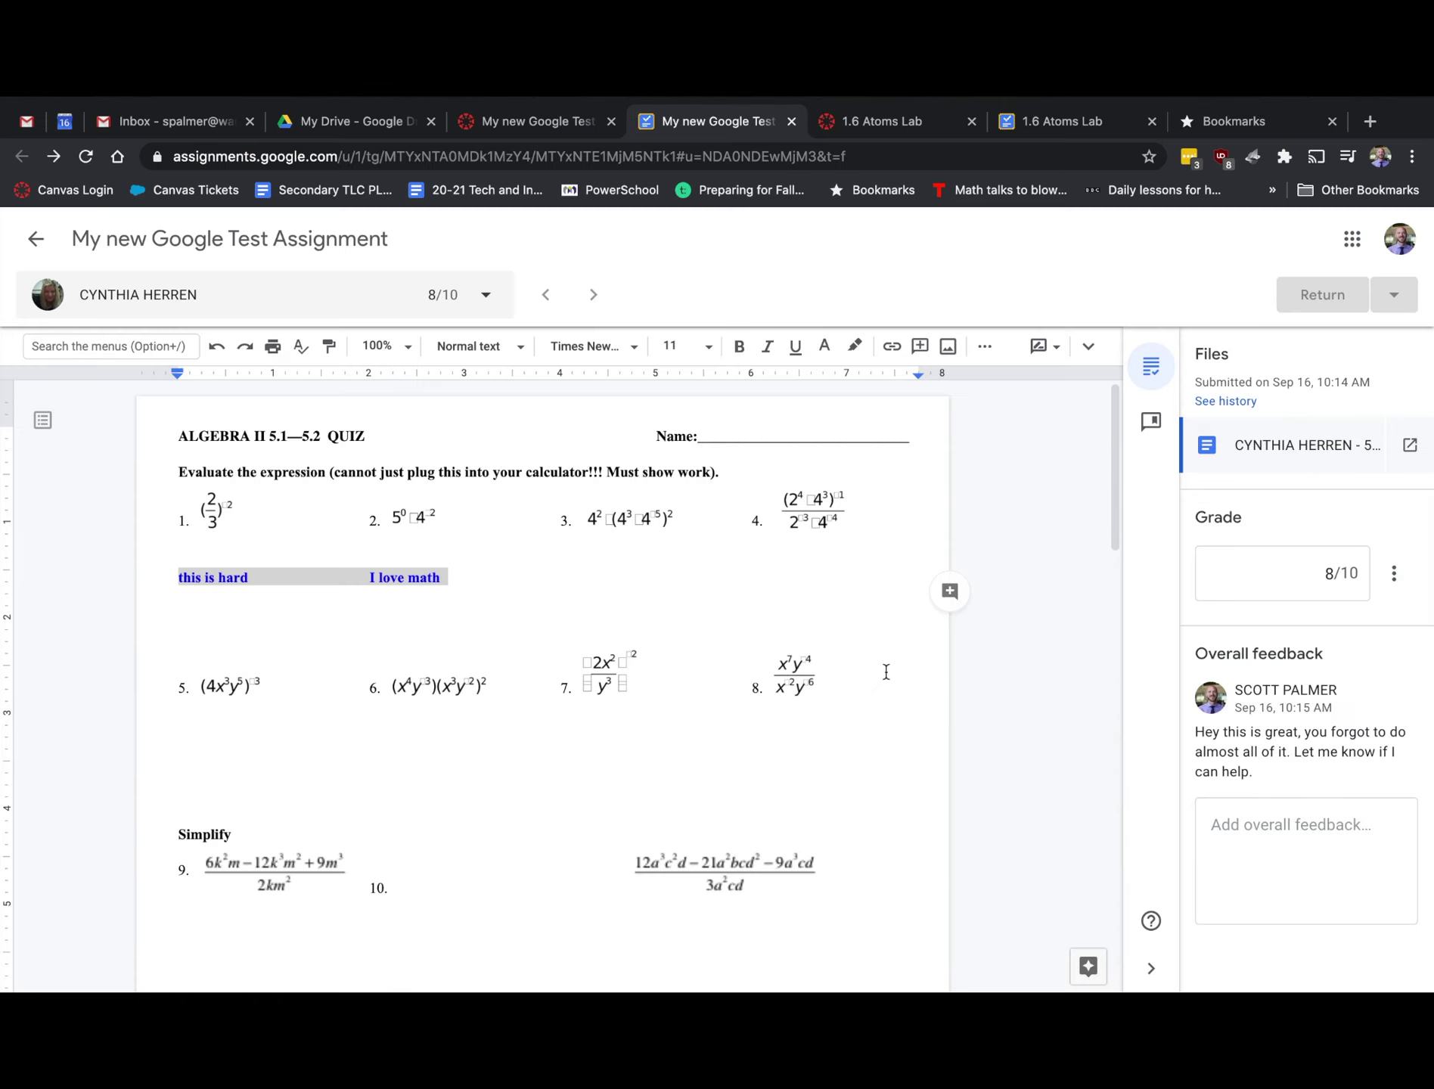
View the list of students with its sorting options and examine the controls for moving between students.
click(491, 299)
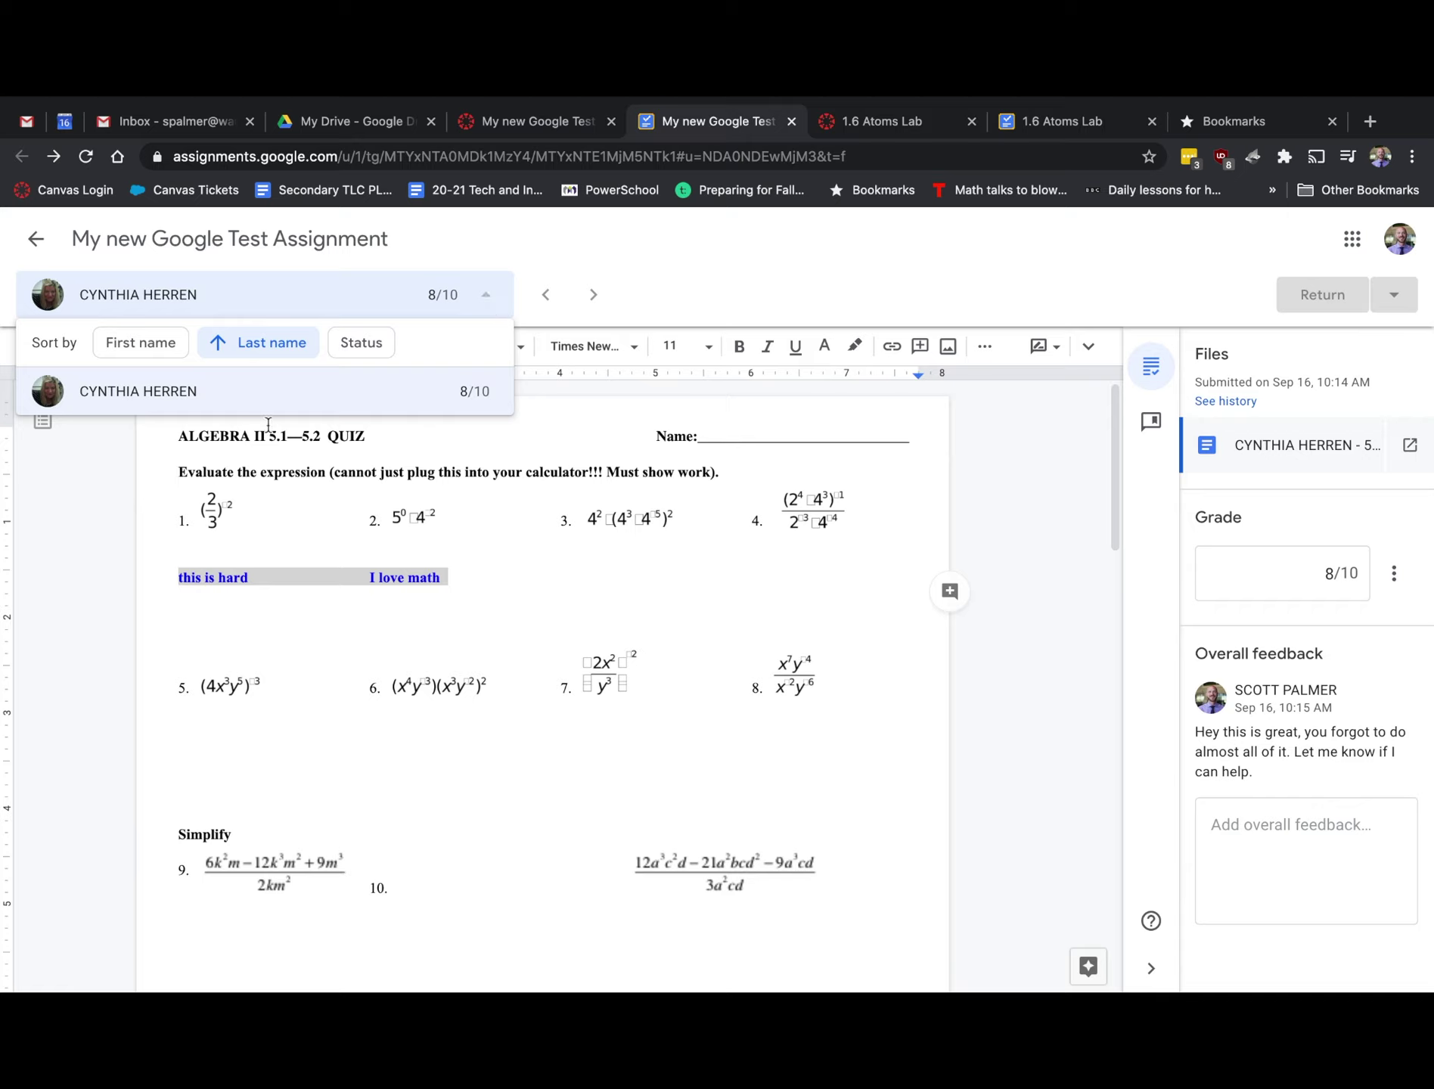
click(637, 264)
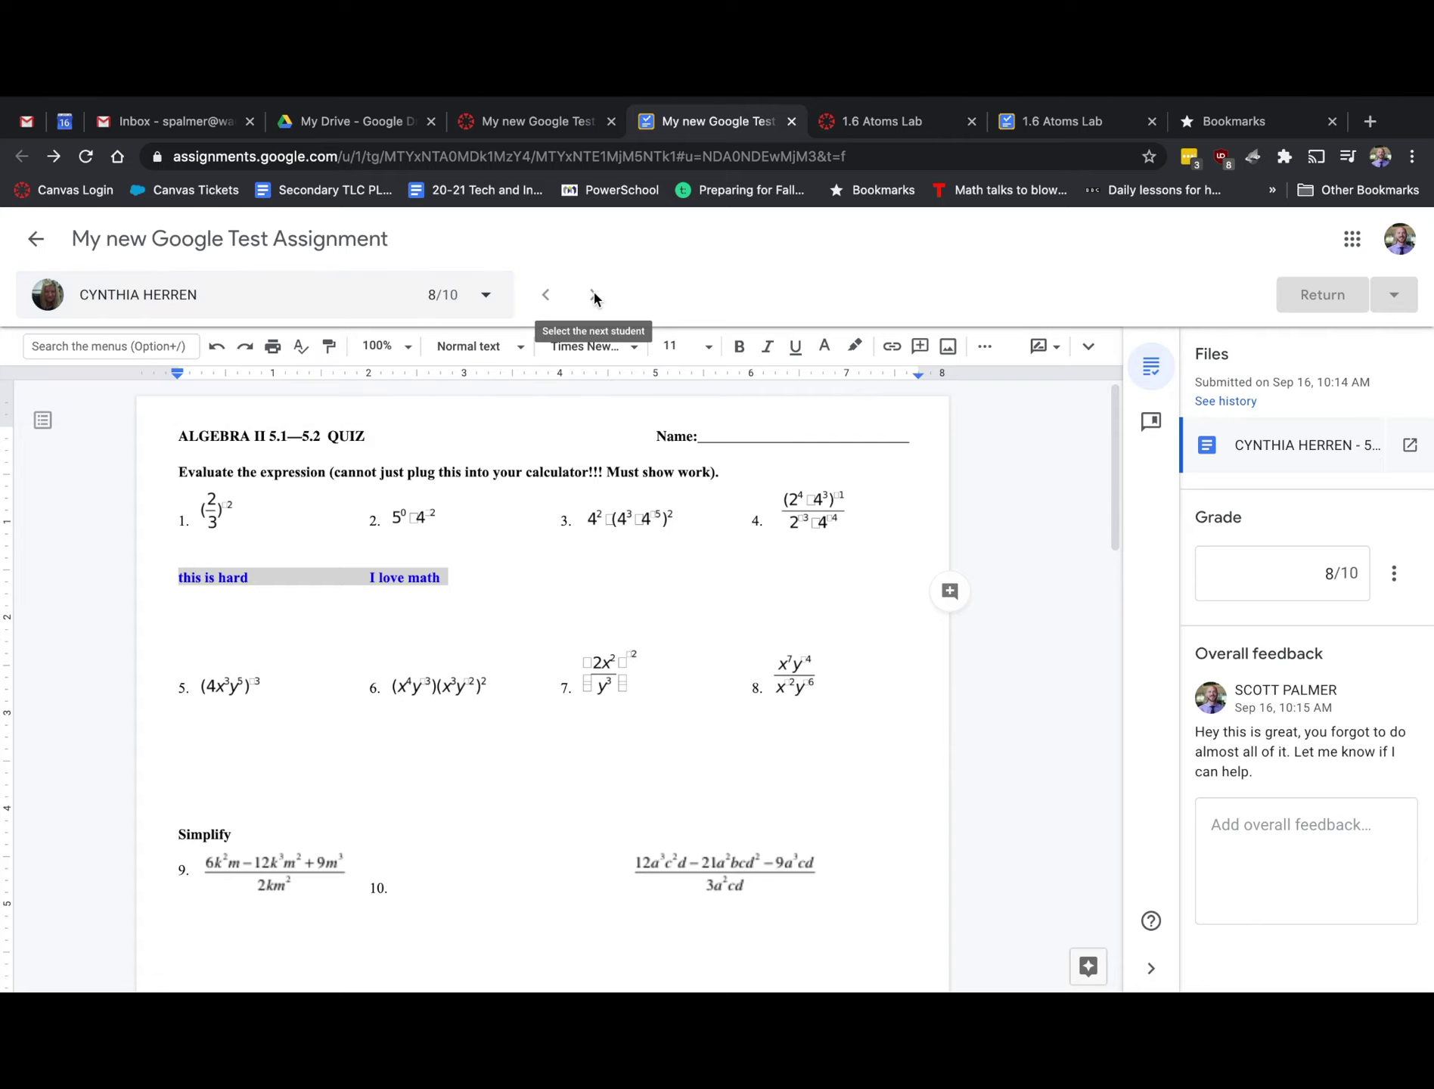
scroll(593, 294, up, 5)
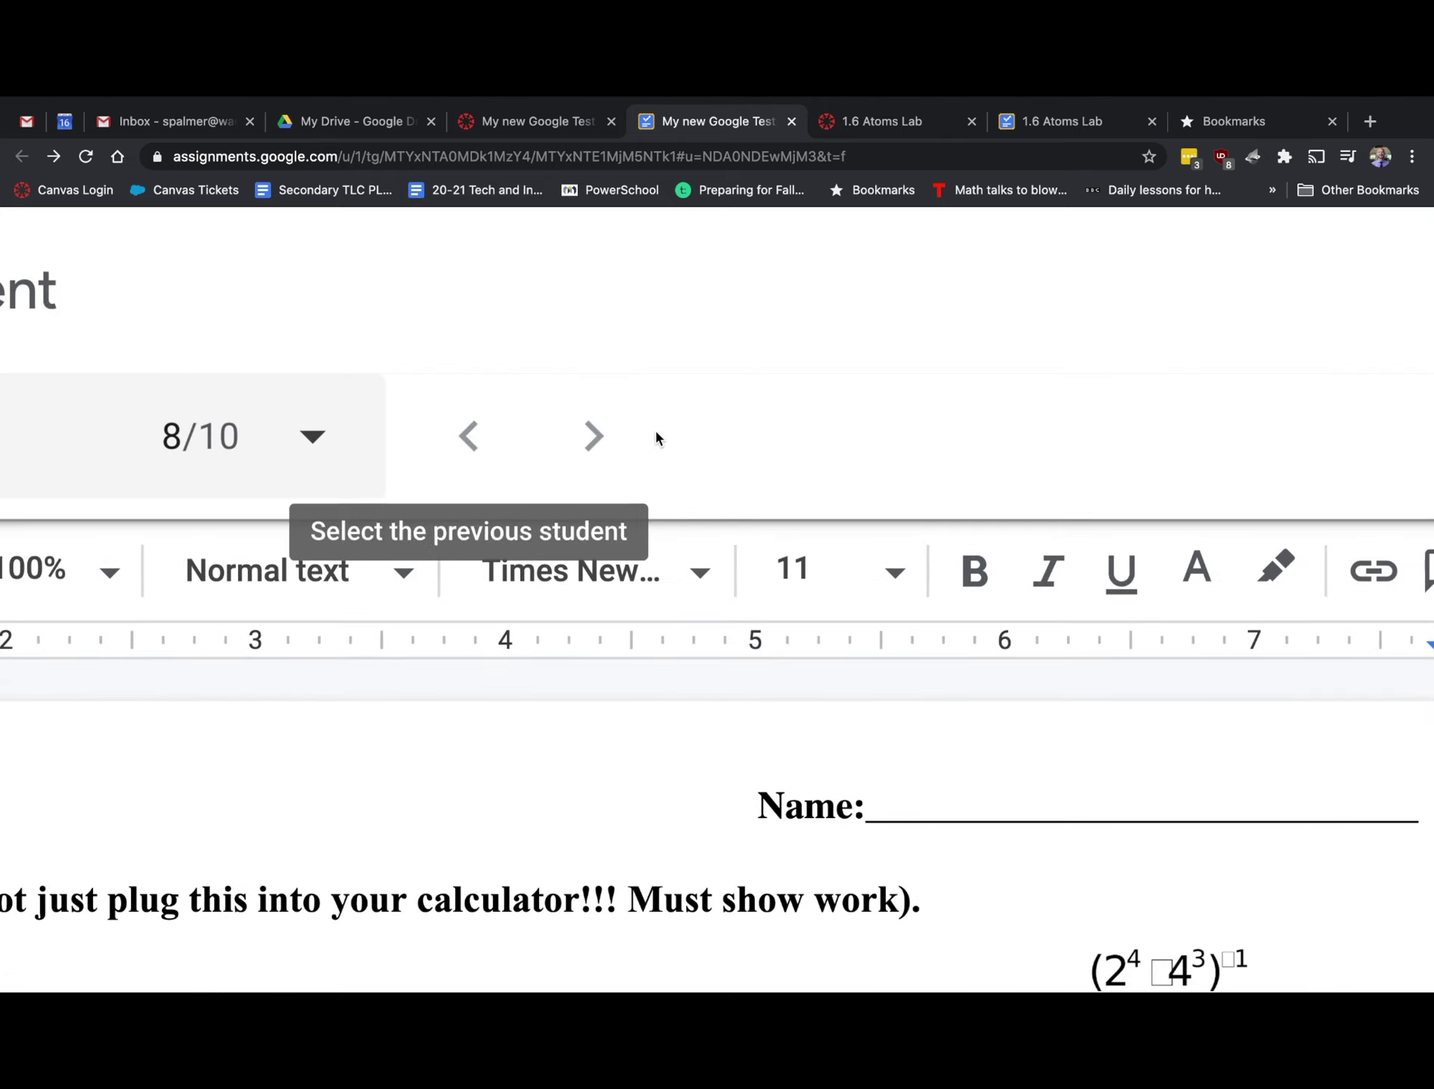
scroll(665, 446, down, 5)
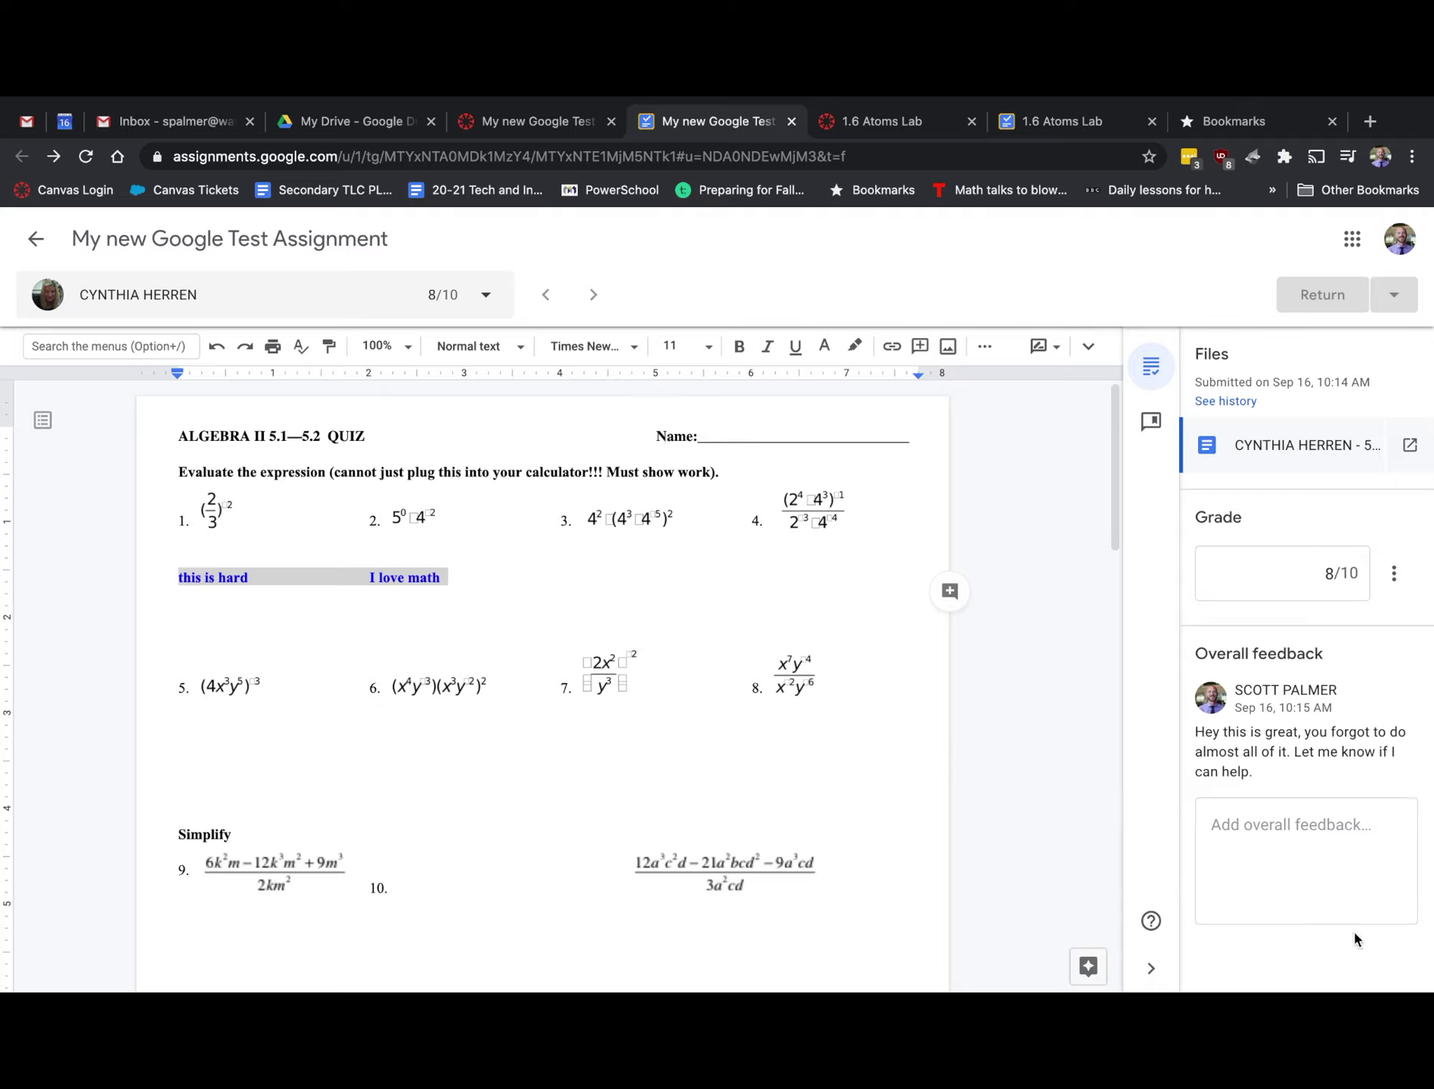